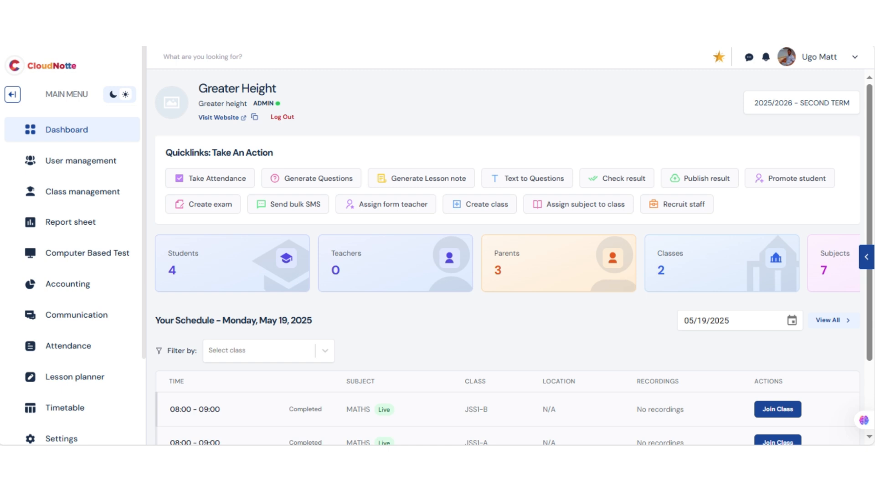
- Open the school's report sheet settings and look over the assessments introduction
scroll(142, 128, down, 3)
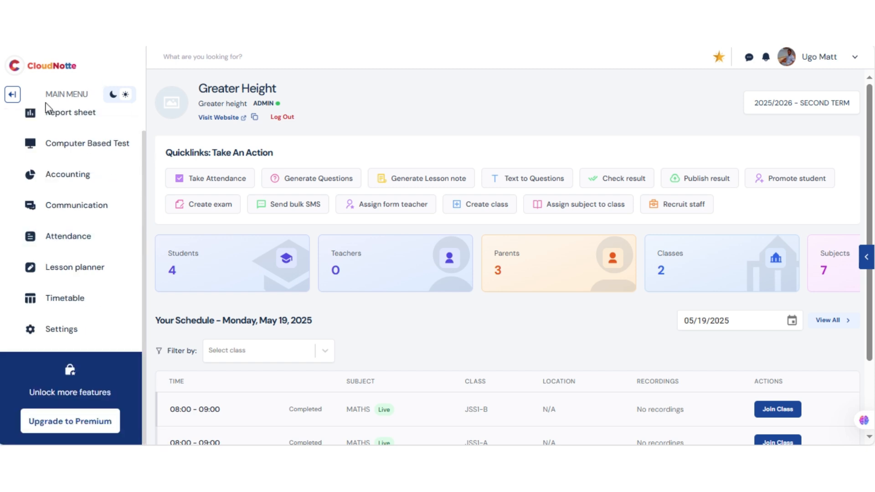
click(71, 334)
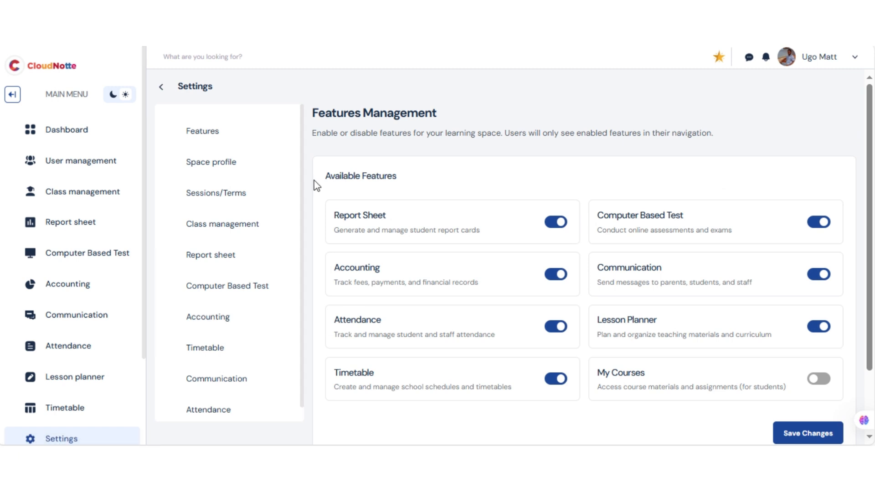
scroll(302, 182, down, 1)
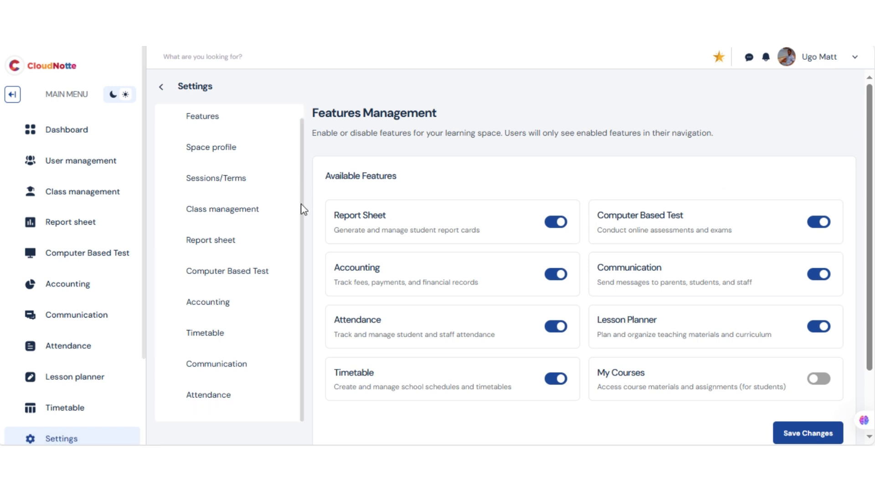
click(202, 242)
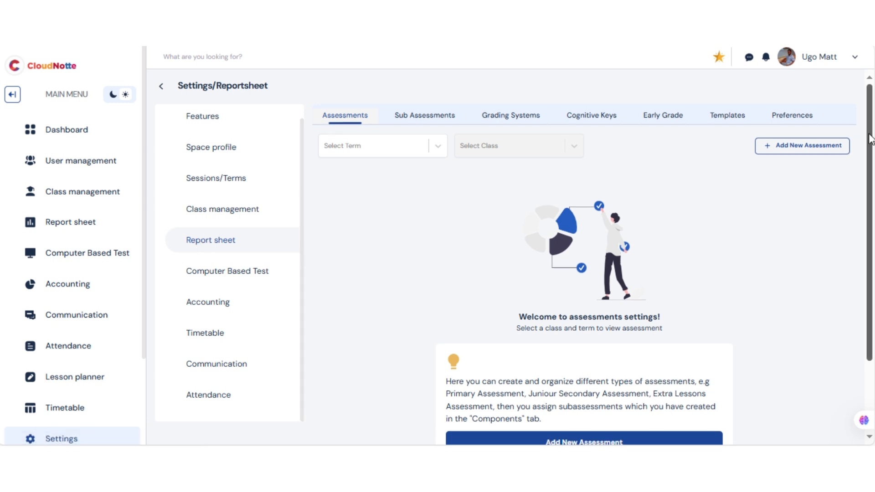
drag(869, 138, 867, 207)
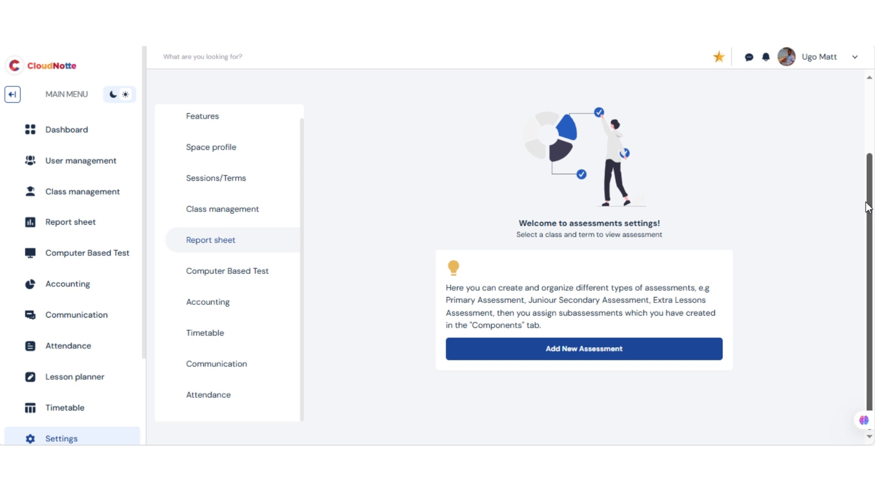
scroll(868, 207, up, 2)
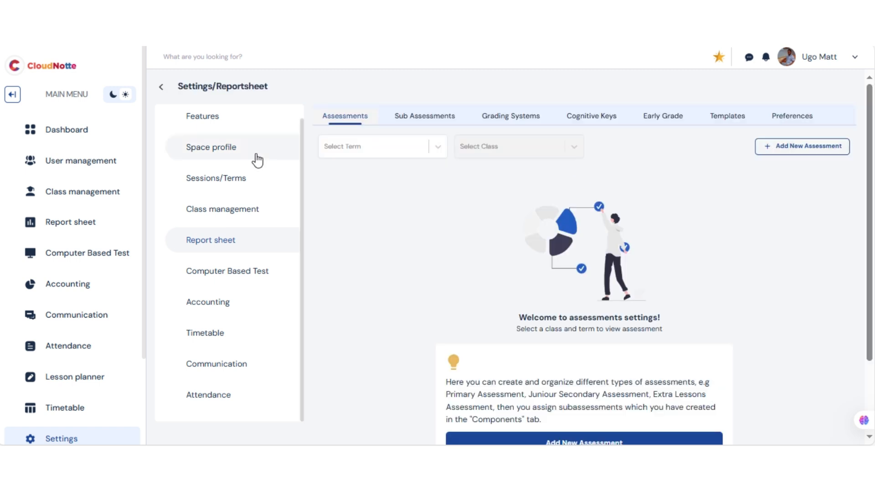
- Start a new grading entry in the report sheet's grading systems settings
click(517, 119)
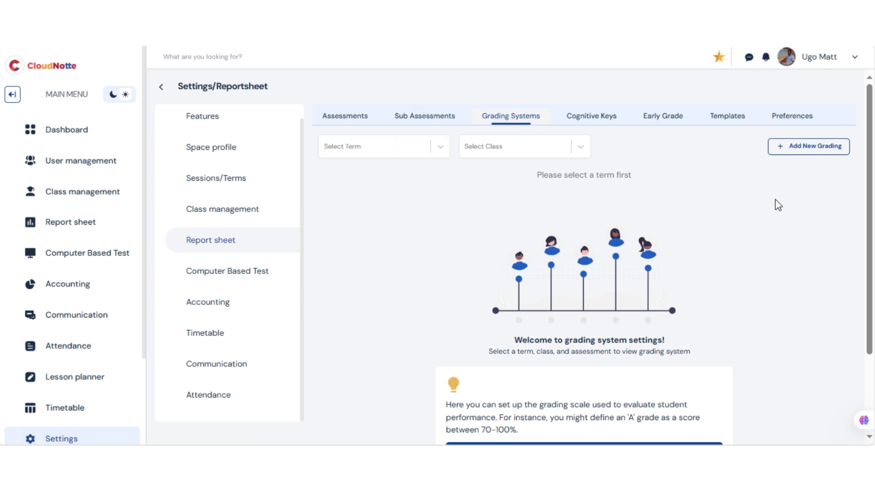
click(819, 150)
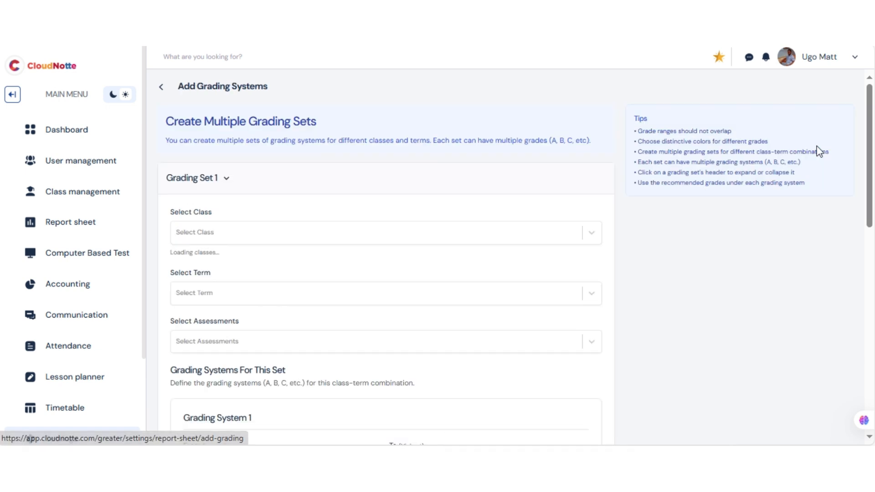
drag(871, 151, 869, 124)
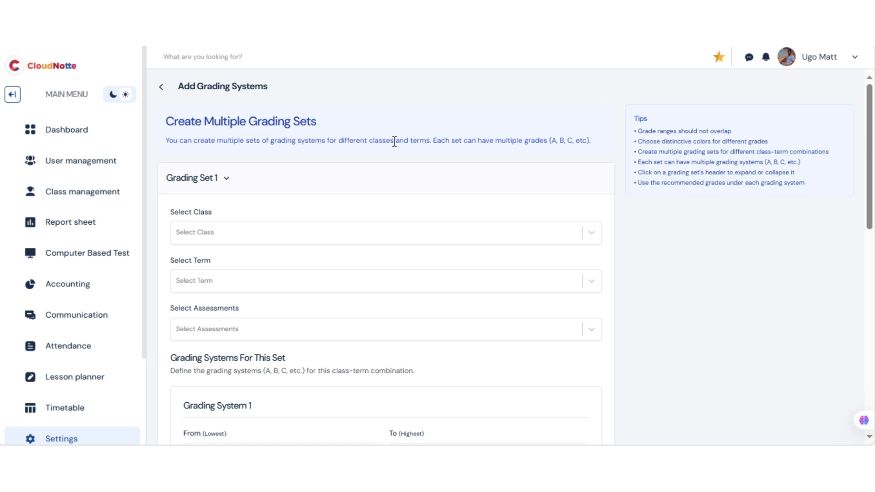
- Assign the first grading set to class JSS1-B and FIRST TERM
click(193, 234)
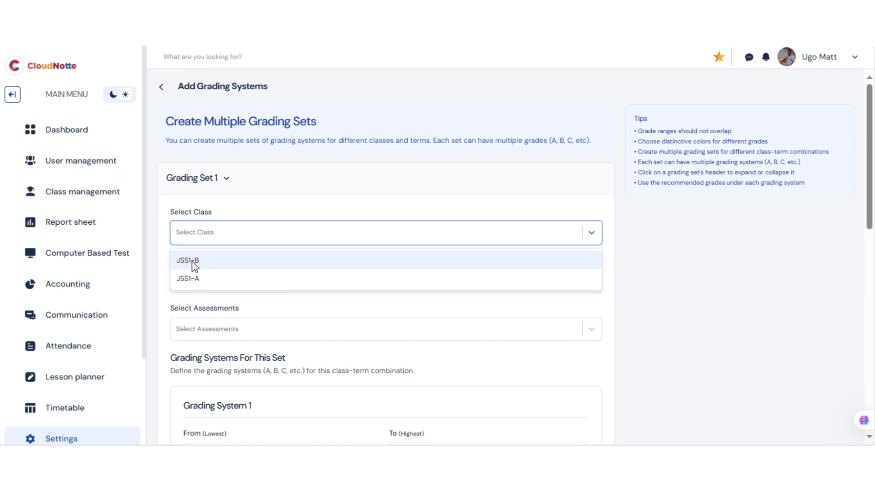
click(193, 263)
click(226, 282)
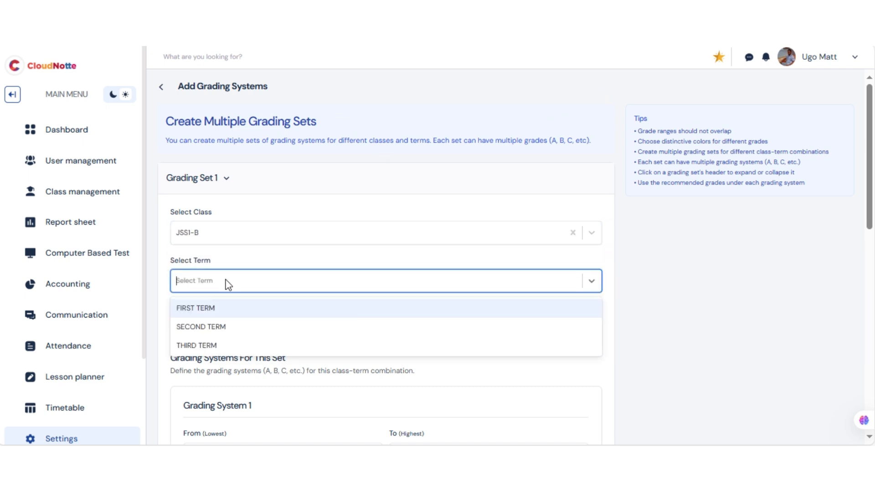
click(226, 282)
click(225, 282)
click(200, 312)
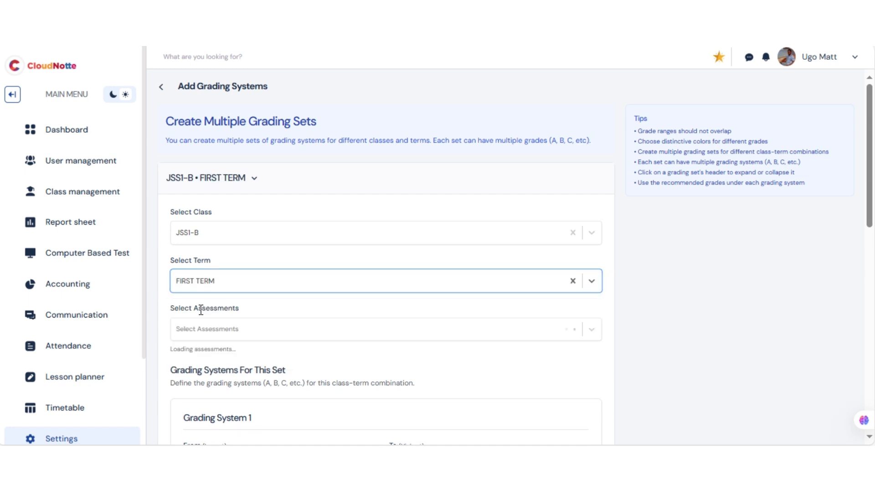
- Select the Mid Term Assessment for the grading set and extend the selection to all assessments
click(224, 329)
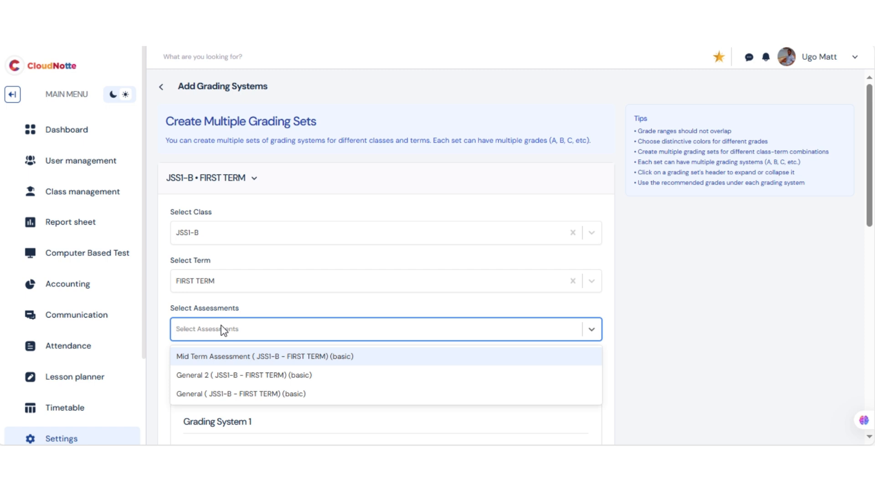
click(208, 356)
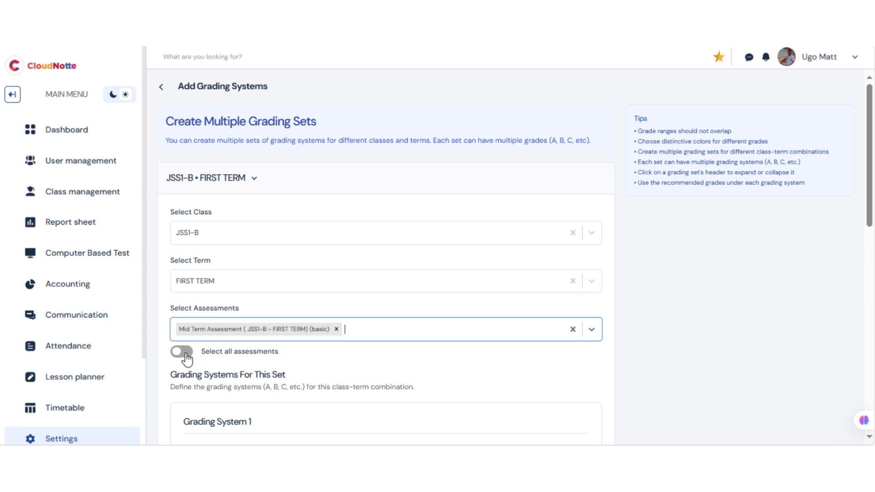
click(182, 352)
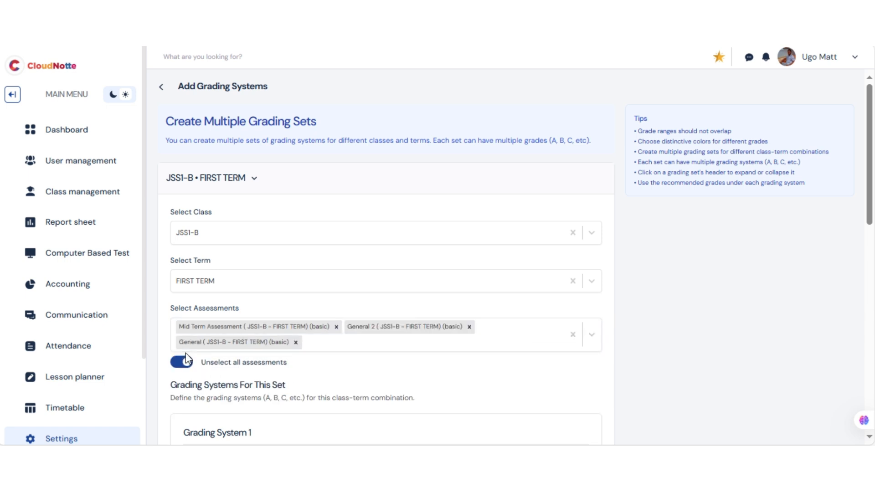
- Define the first grading system with a score range from 0 to 55 and grade name F
drag(868, 158, 868, 251)
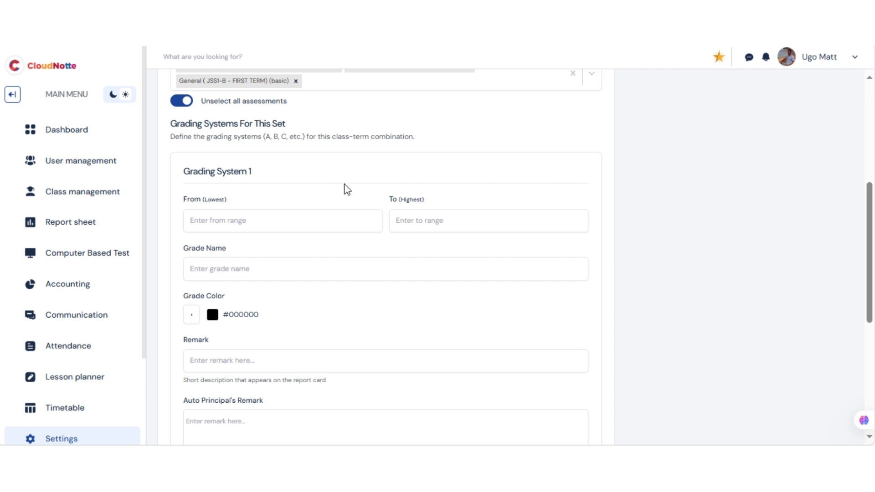
click(228, 220)
click(243, 226)
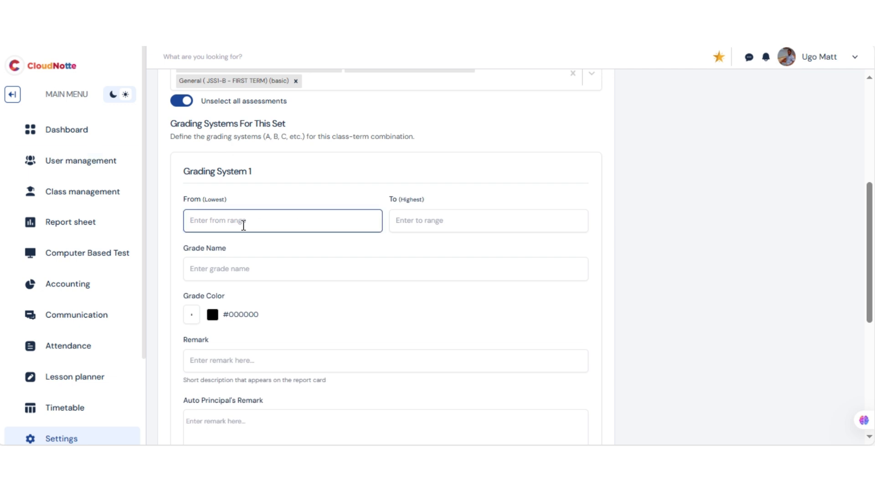
text(0)
key(Tab)
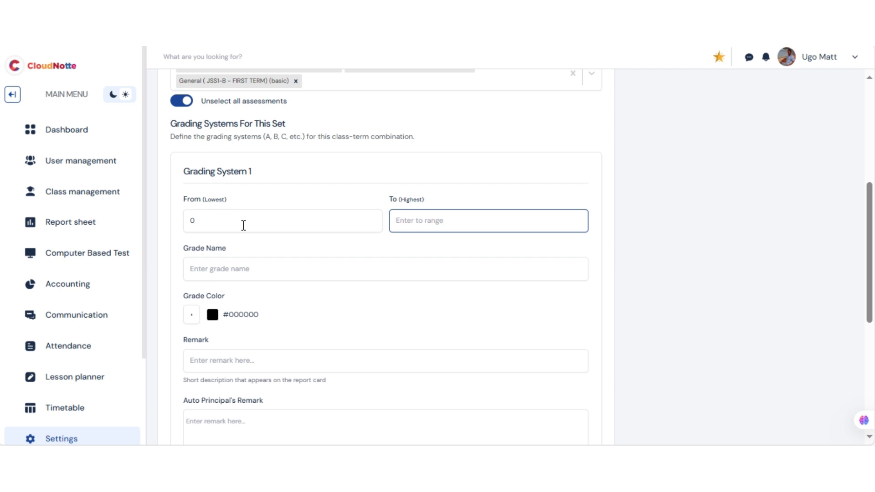
text(55)
click(234, 269)
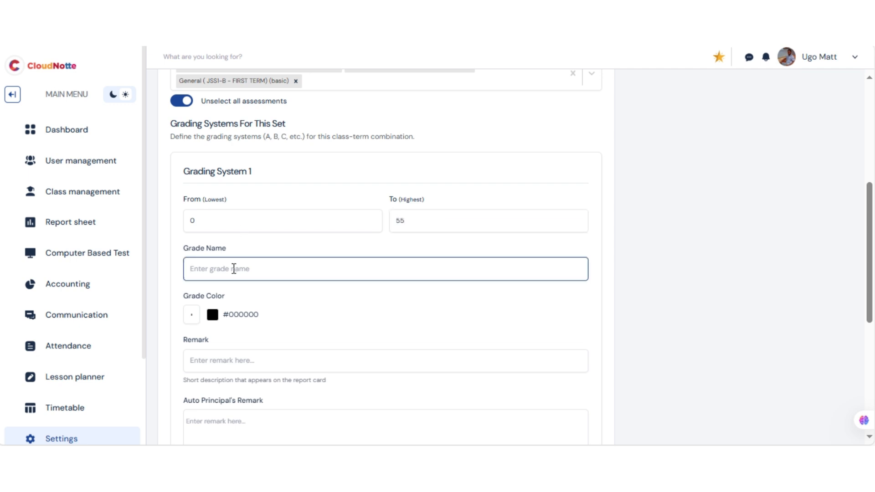
text(F)
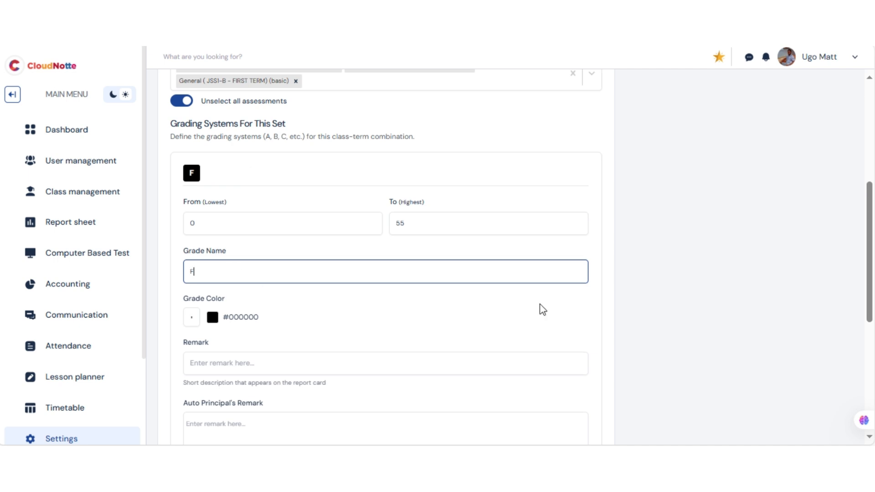
- Enter "Fail" as the remark for the 0 to 55 grade, leaving the automatic principal's and form teacher's remarks empty
scroll(507, 167, down, 3)
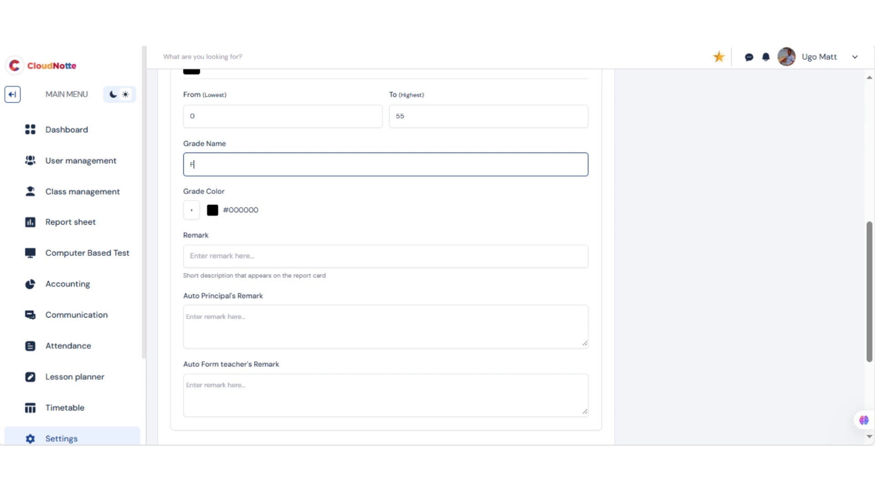
key(Tab)
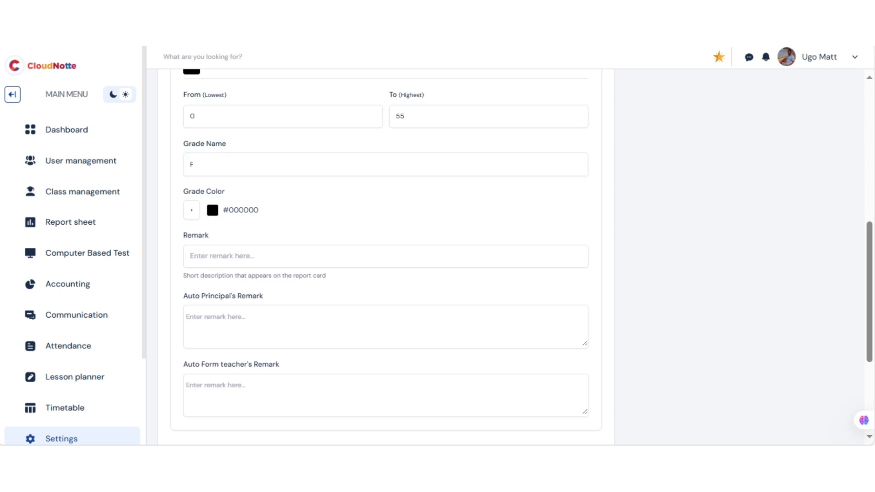
click(262, 249)
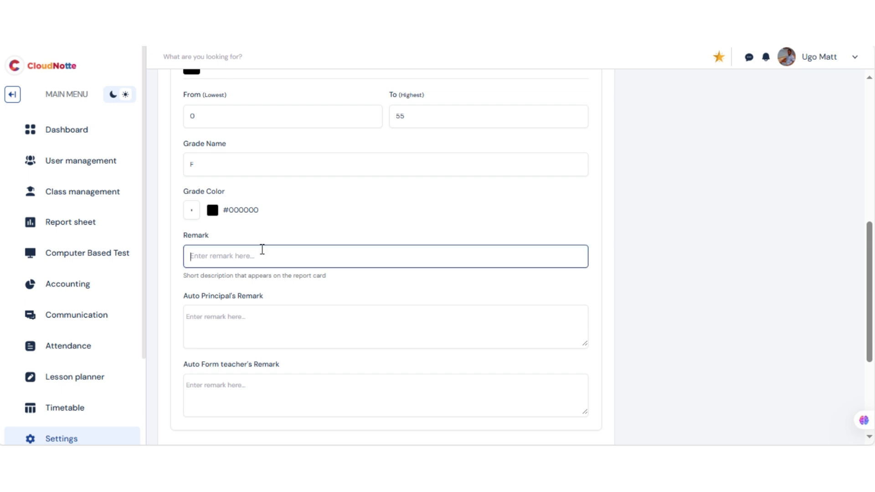
text(Fail)
key(Tab)
scroll(870, 199, down, 1)
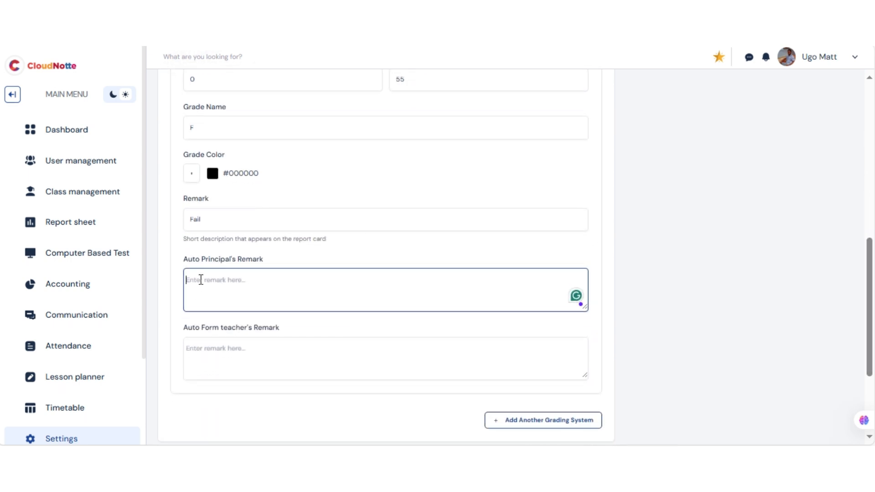
click(267, 253)
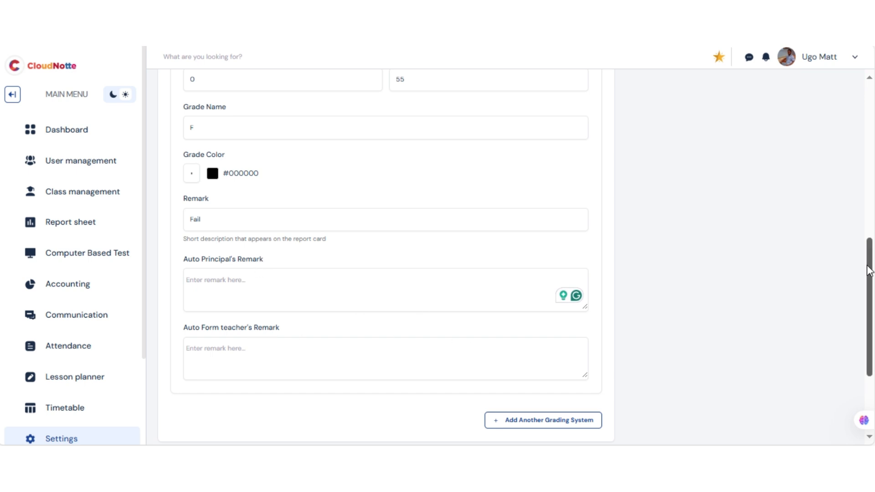
- Add a second grading system to the JSS1-B first-term set and review the first grade's entries
drag(870, 271, 871, 332)
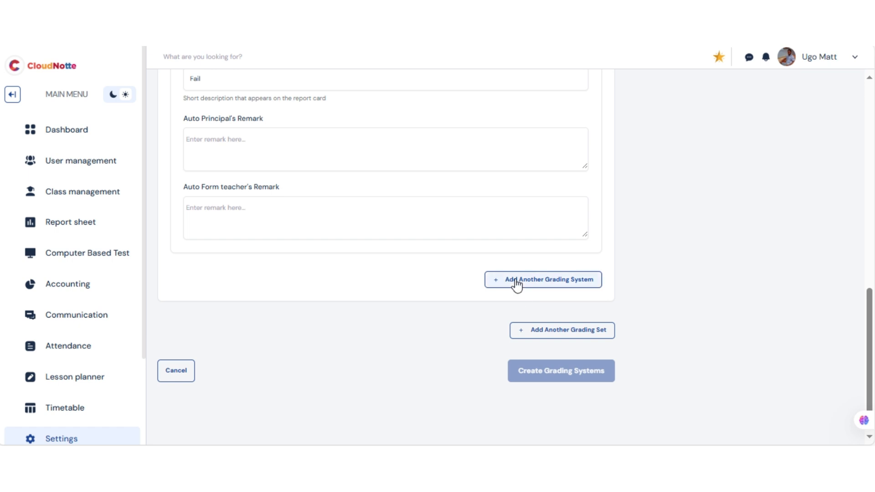
click(547, 280)
drag(870, 345, 865, 194)
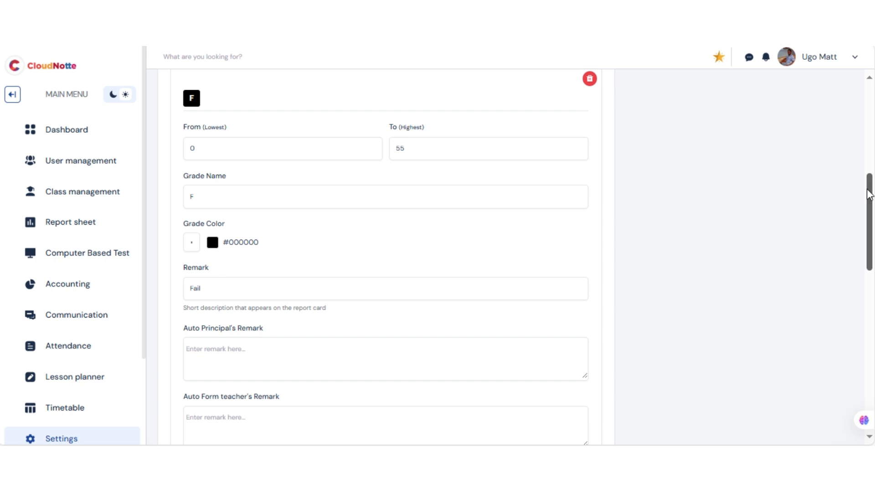
scroll(375, 271, up, 3)
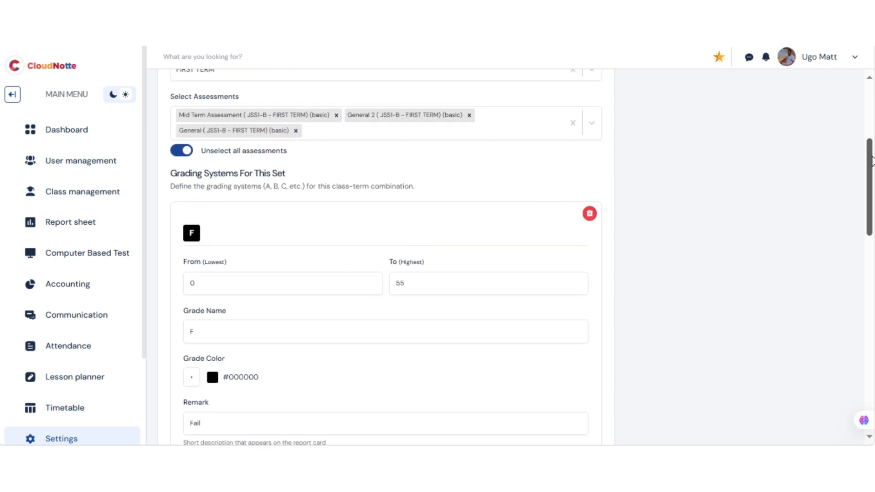
drag(870, 159, 870, 273)
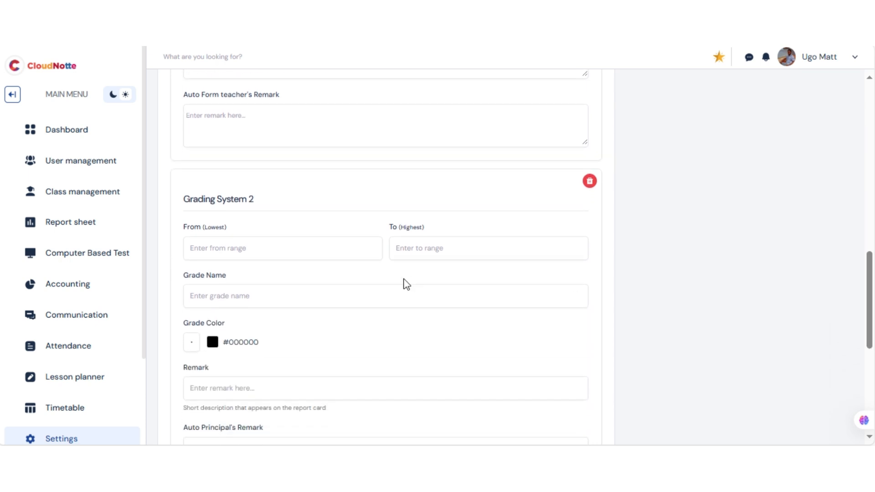
- Fill in the second grading system with a range from 56 to 60, grade name F and remark "Very Poor"
click(217, 250)
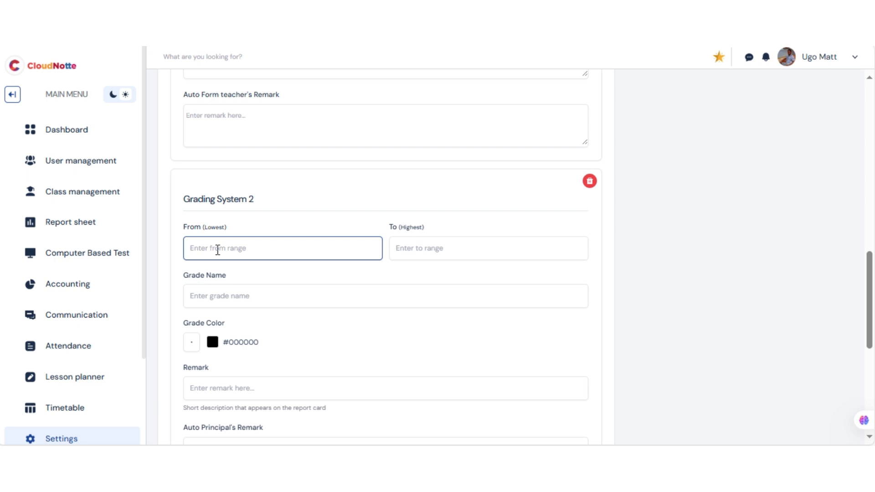
text(56)
key(Tab)
text(60)
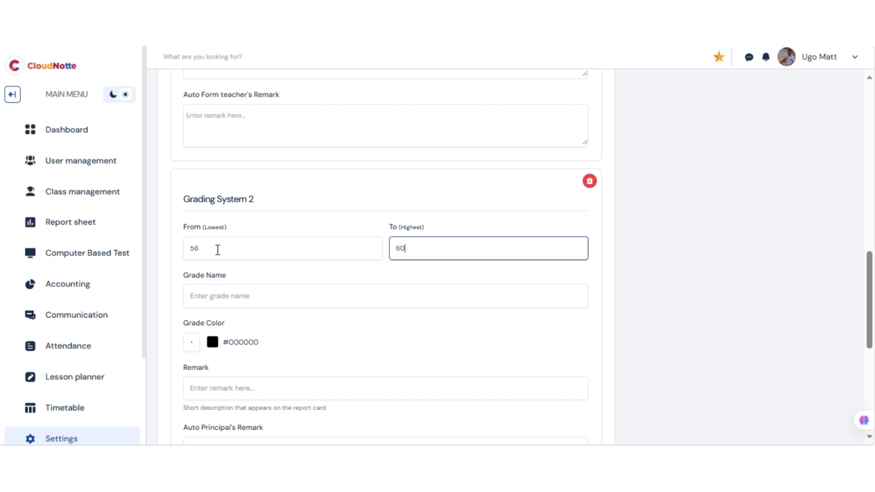
click(213, 295)
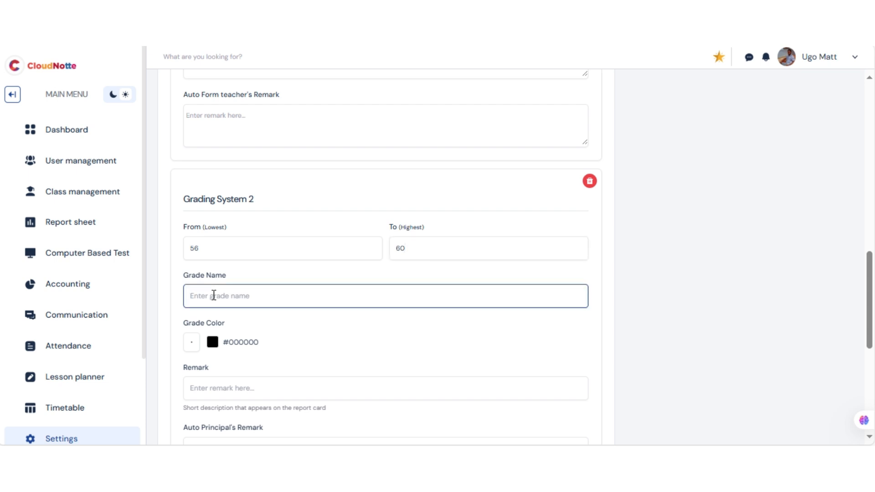
text(F)
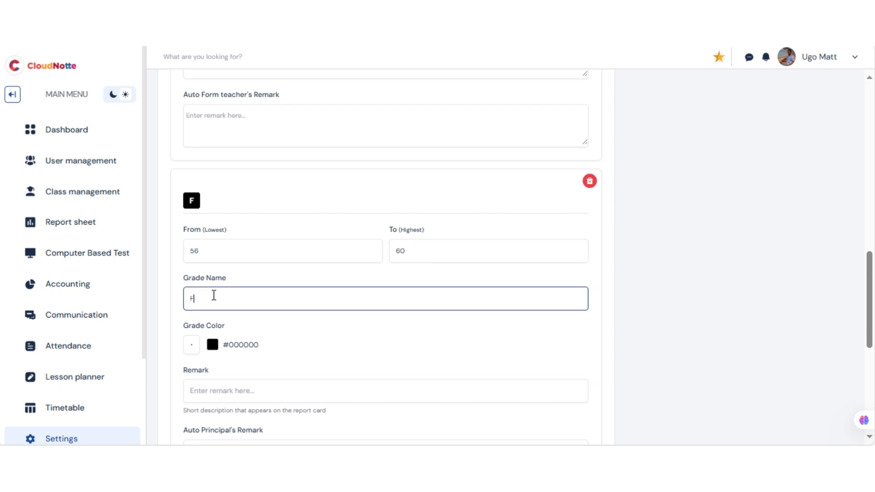
click(251, 393)
text(Ver)
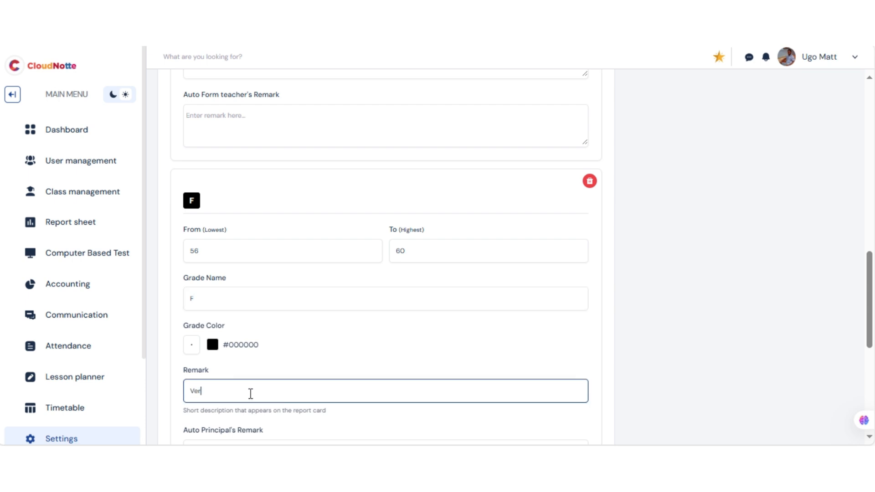
text(y Poor)
- Add a third grading system to the set with a score range from 61 to 65
drag(869, 275, 869, 296)
click(540, 278)
click(355, 275)
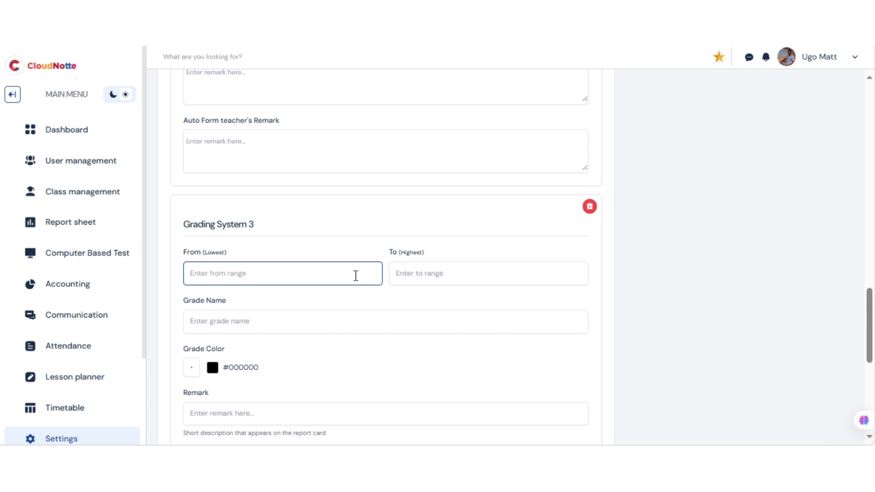
text(61)
key(Tab)
text(65)
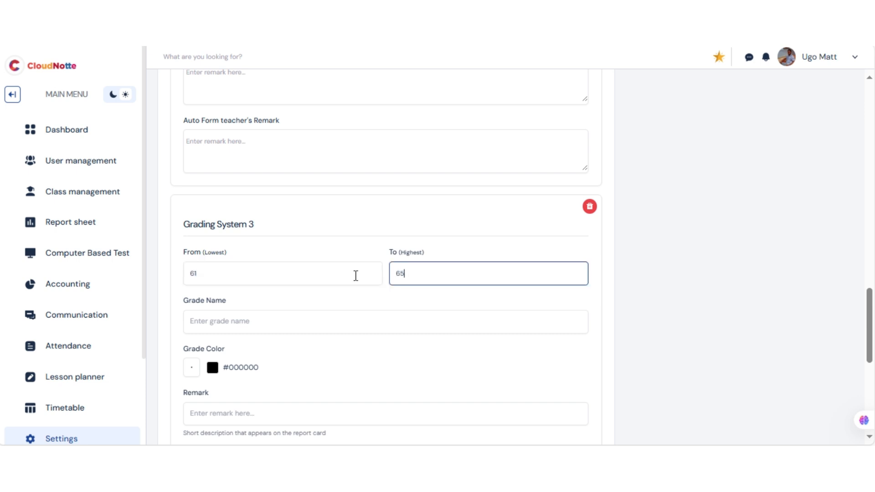
- Give the 61 to 65 range the grade name D and the remark "Poor"
click(296, 314)
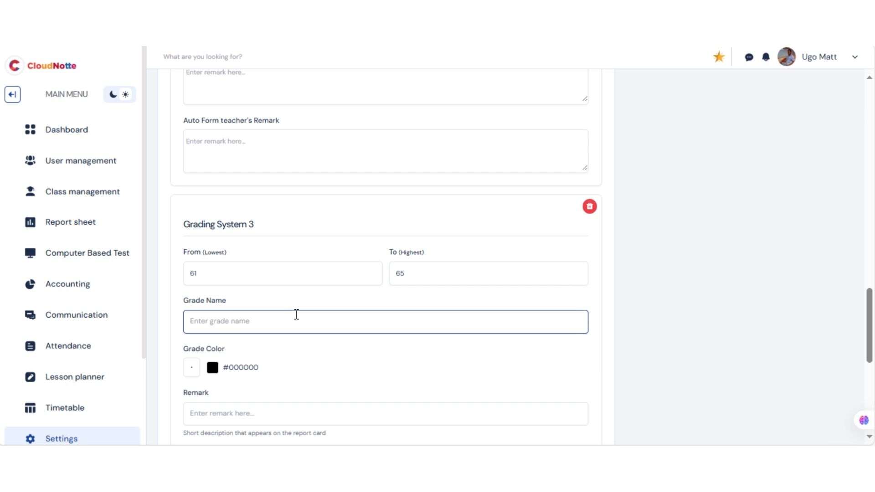
text(D)
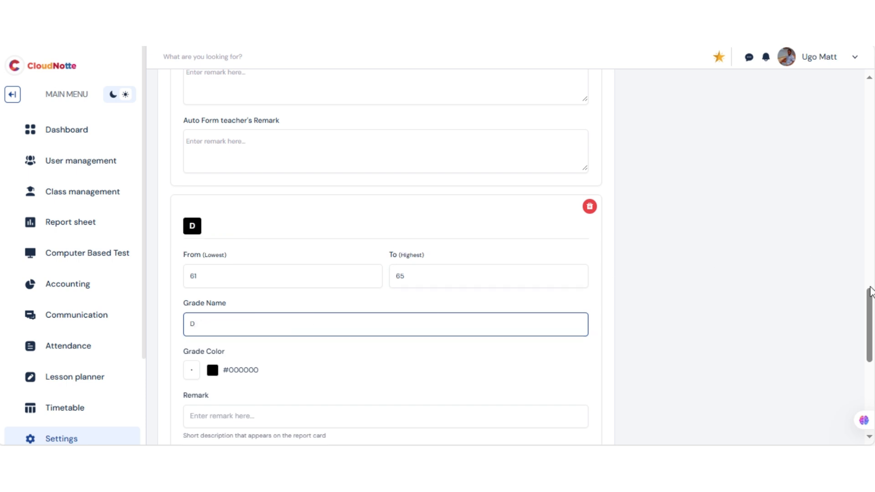
scroll(870, 292, down, 3)
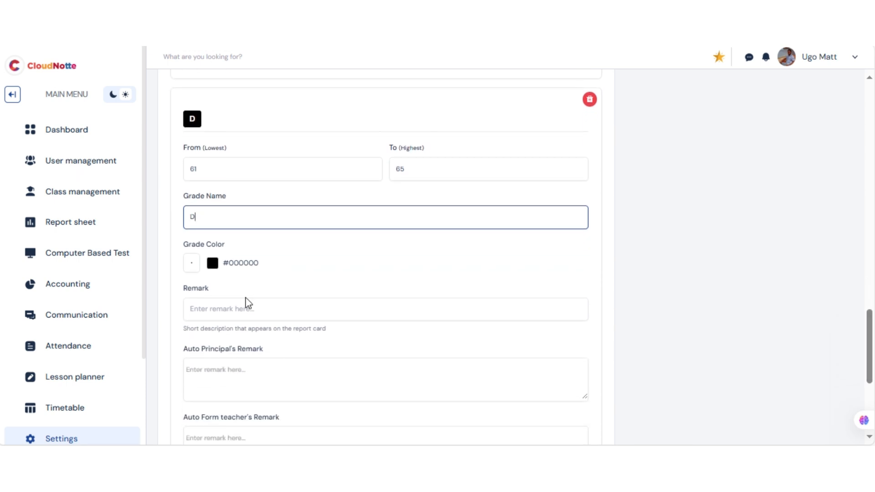
click(237, 308)
text(Poor)
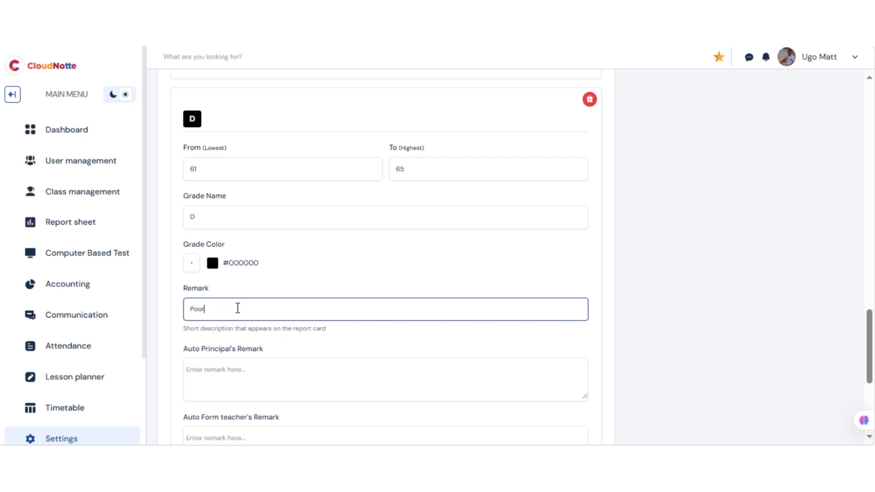
- Add a fourth grading system to the set with a score range from 71 to 80
scroll(870, 341, down, 2)
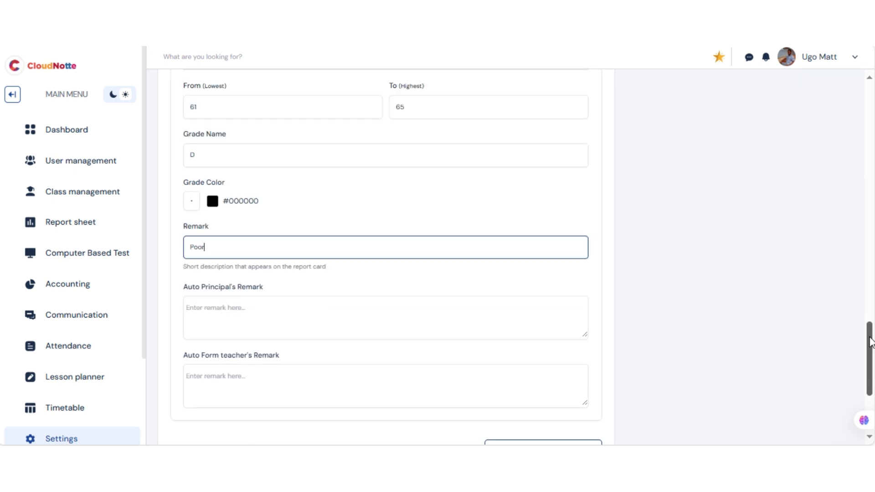
scroll(870, 341, down, 4)
click(527, 286)
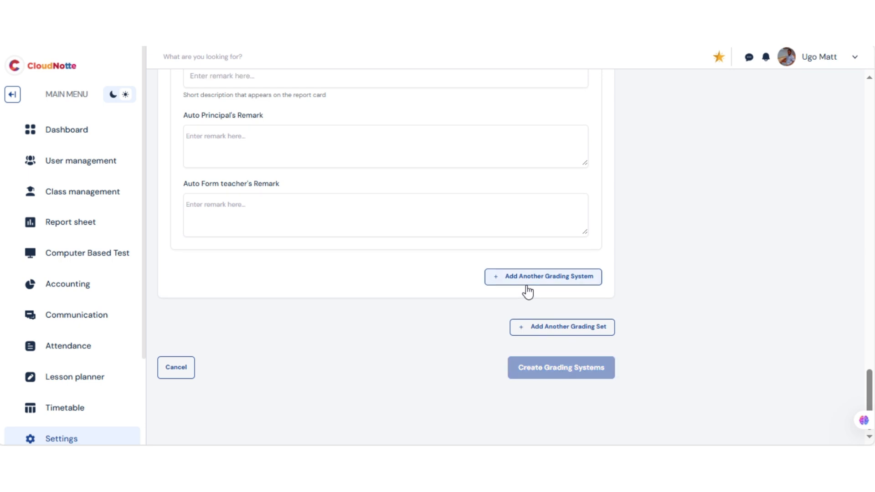
scroll(870, 335, up, 1)
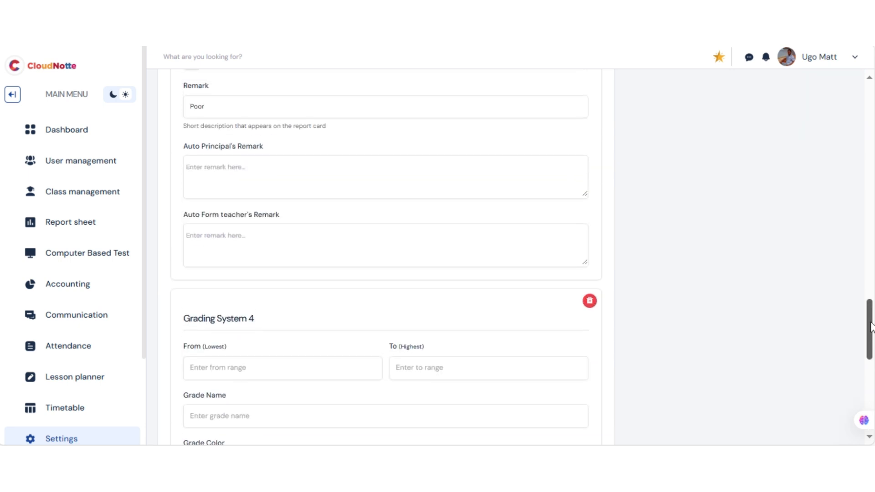
click(300, 370)
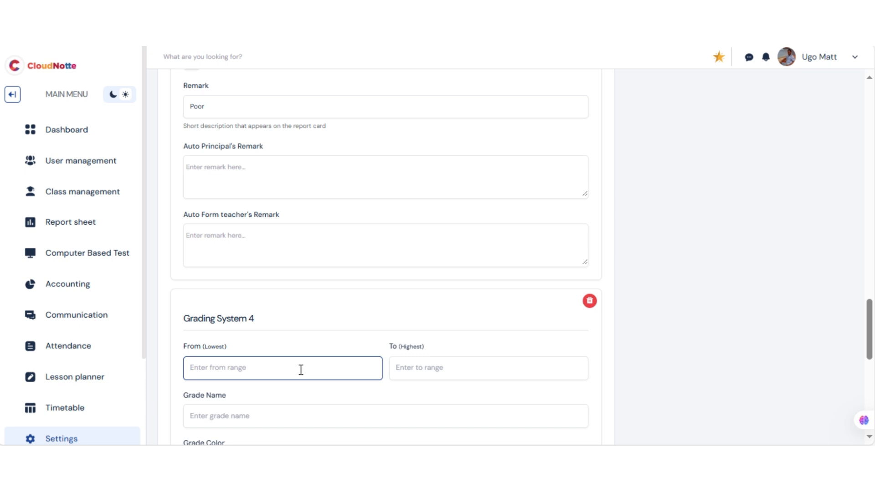
text(71)
key(Tab)
text(80)
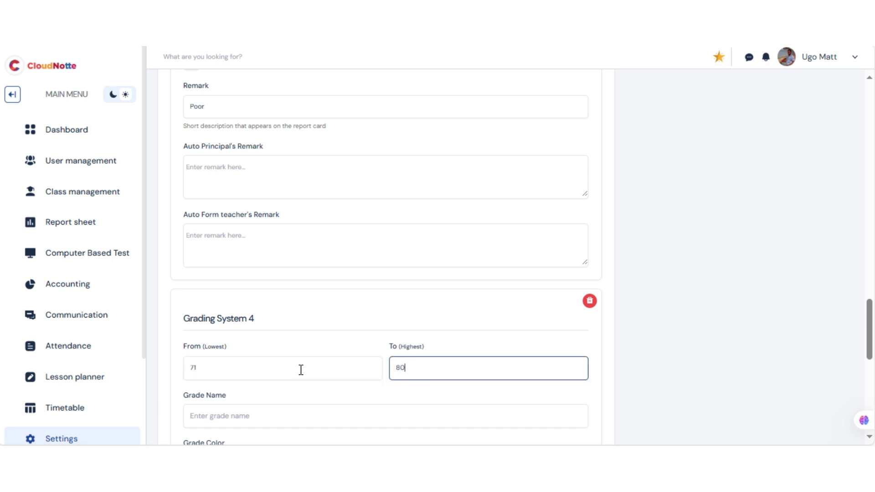
- Give the 71 to 80 range the grade name C and the remark "Credit"
click(226, 413)
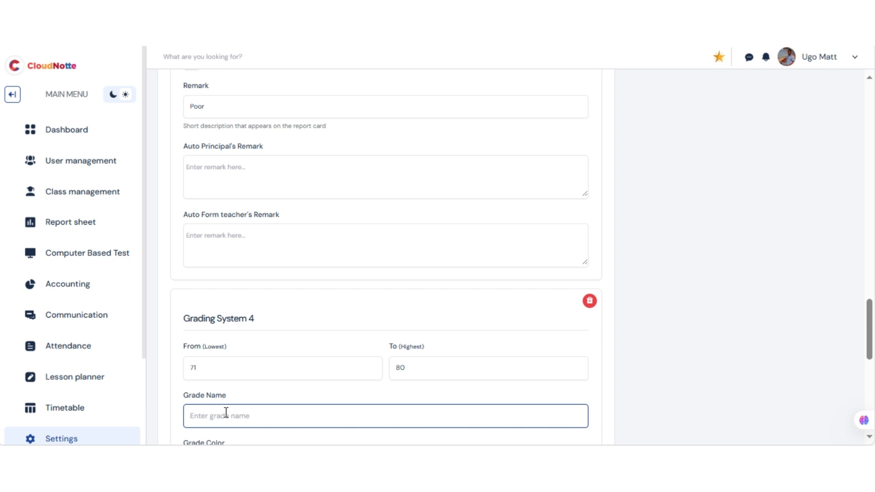
text(C)
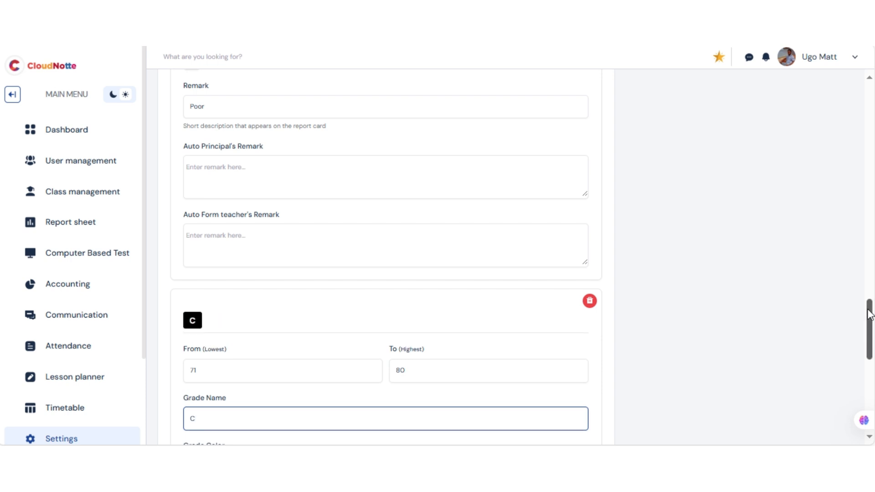
drag(868, 314, 868, 355)
click(292, 252)
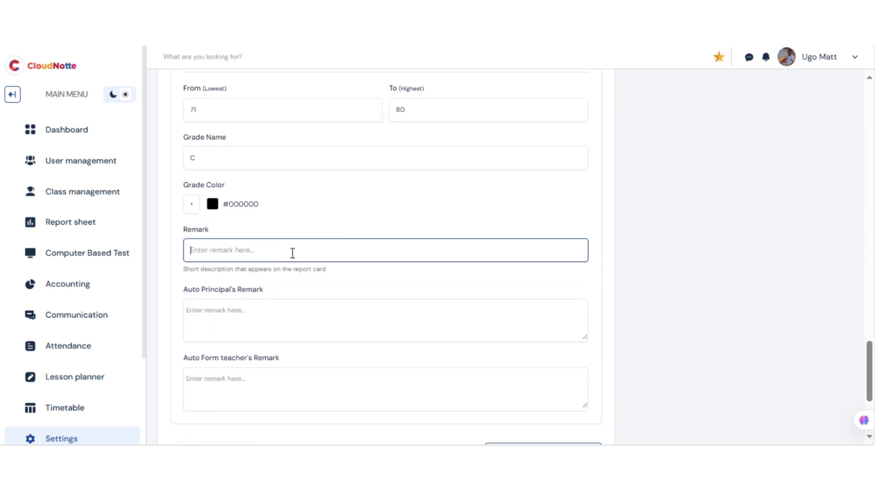
text(Credit)
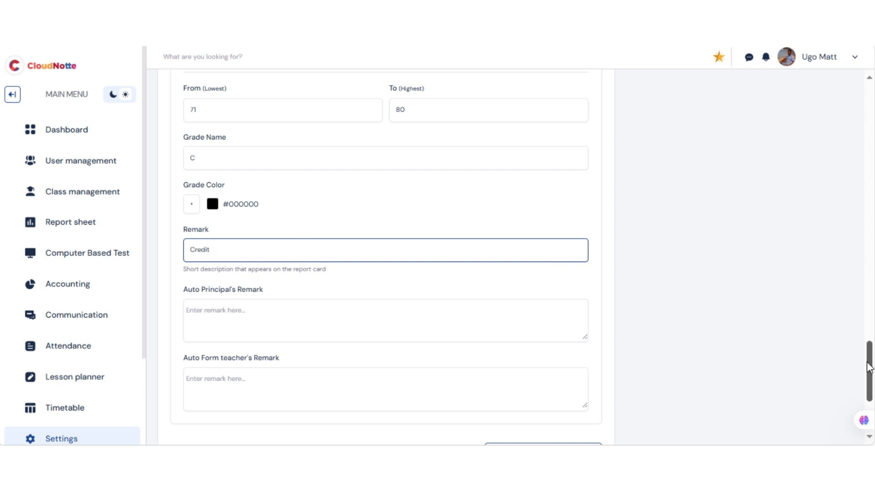
- Add a fifth grading system to the set with a score range from 81 to 90
drag(868, 369, 868, 394)
click(531, 280)
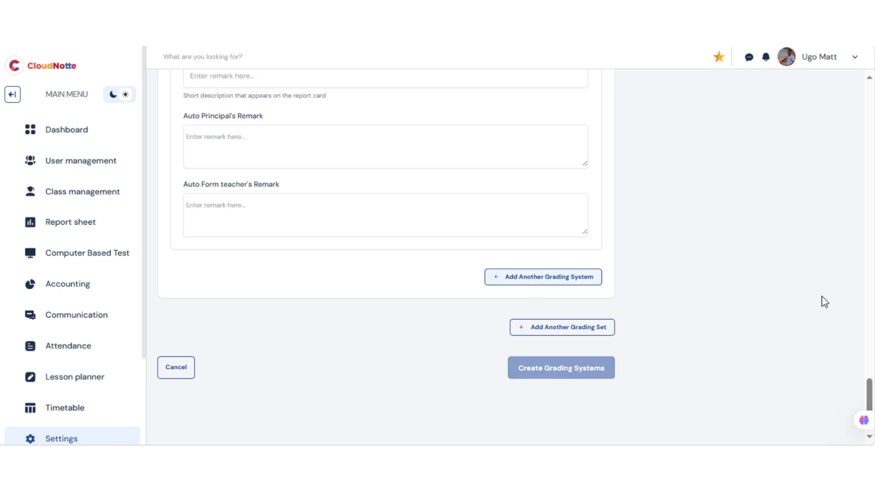
drag(869, 401, 870, 359)
click(311, 241)
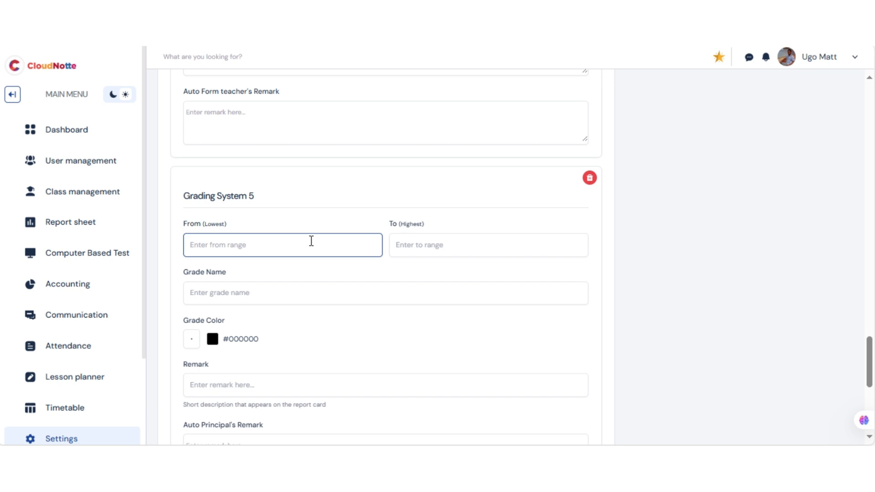
text(81)
key(Tab)
text(90)
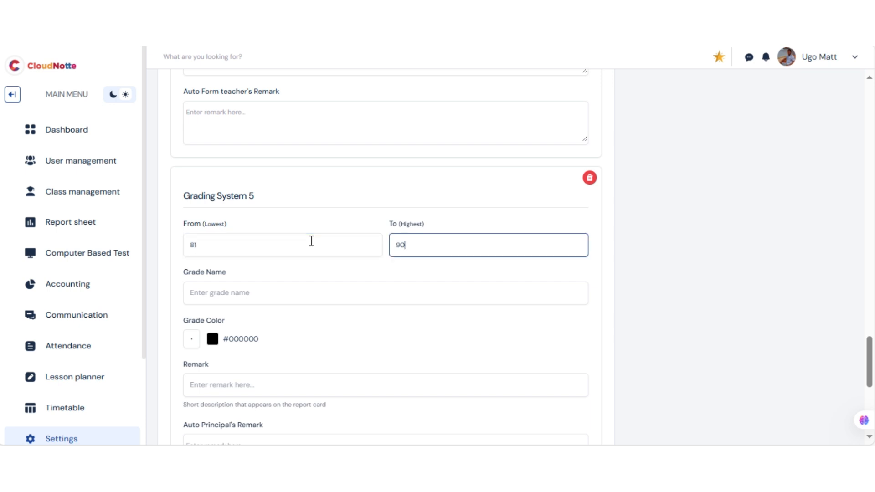
- Give the 81 to 90 range the grade name B and the remark "Very Good"
click(262, 288)
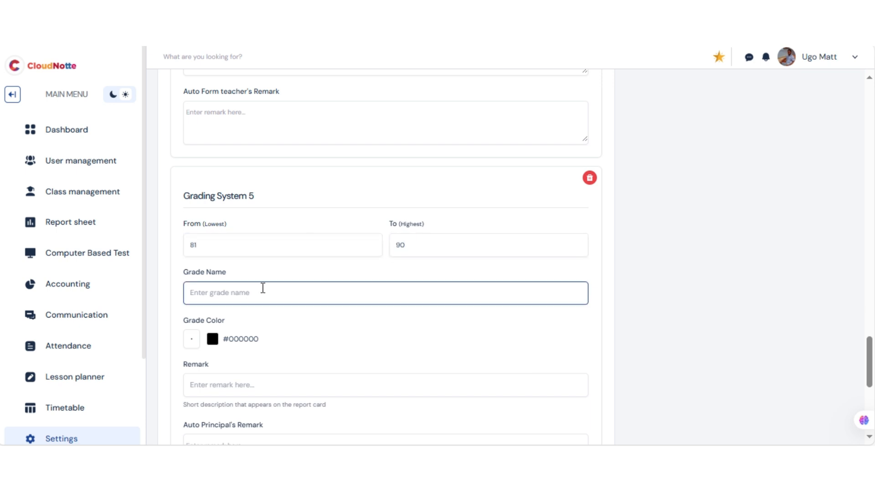
text(B)
click(210, 391)
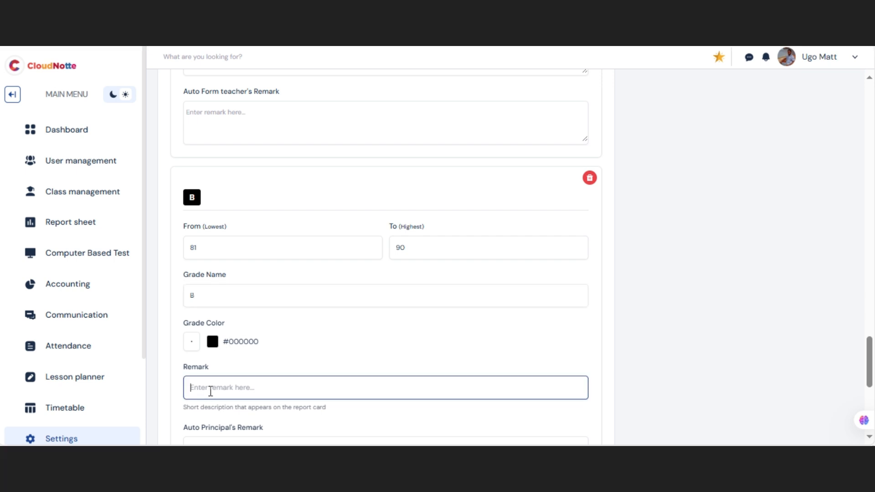
text(G)
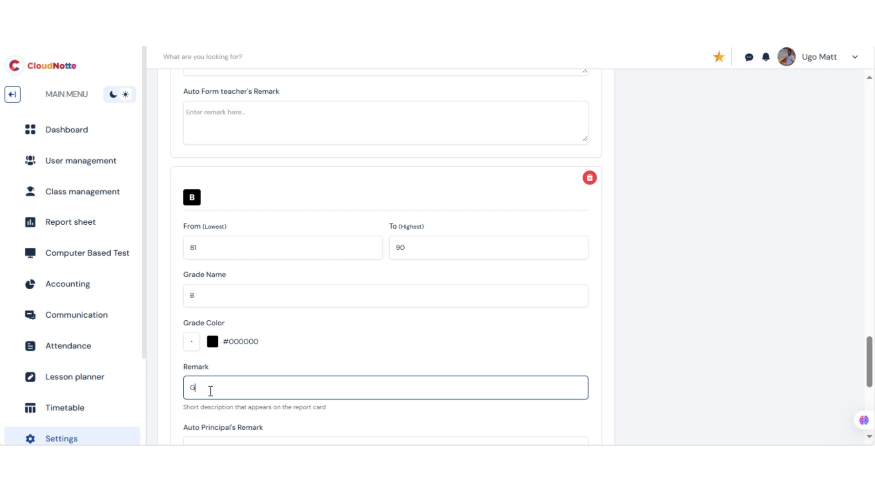
key(BackSpace)
text(Very Good)
- Add a sixth grading system to the set with a score range from 81 to 95
scroll(870, 334, down, 5)
click(574, 341)
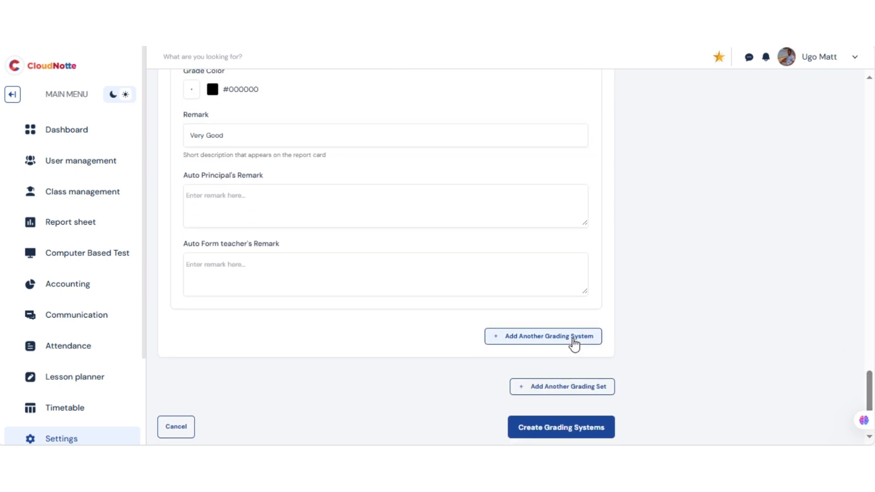
drag(869, 393, 868, 353)
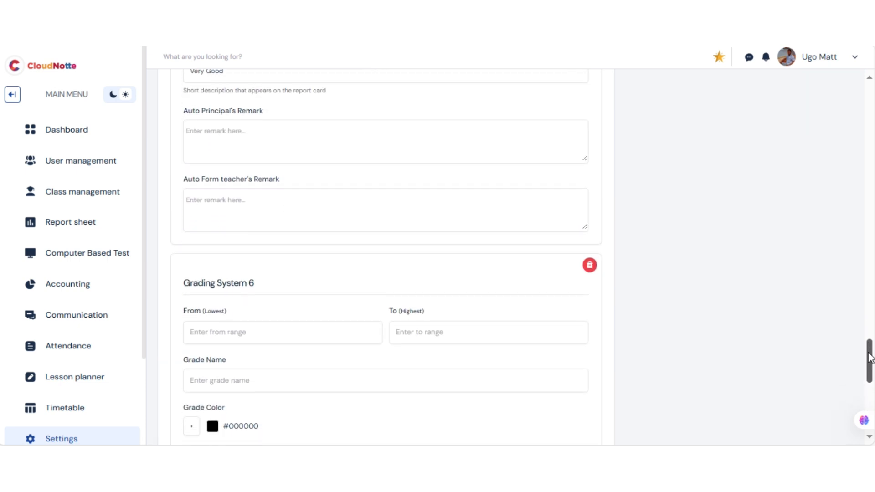
scroll(869, 358, down, 1)
click(351, 297)
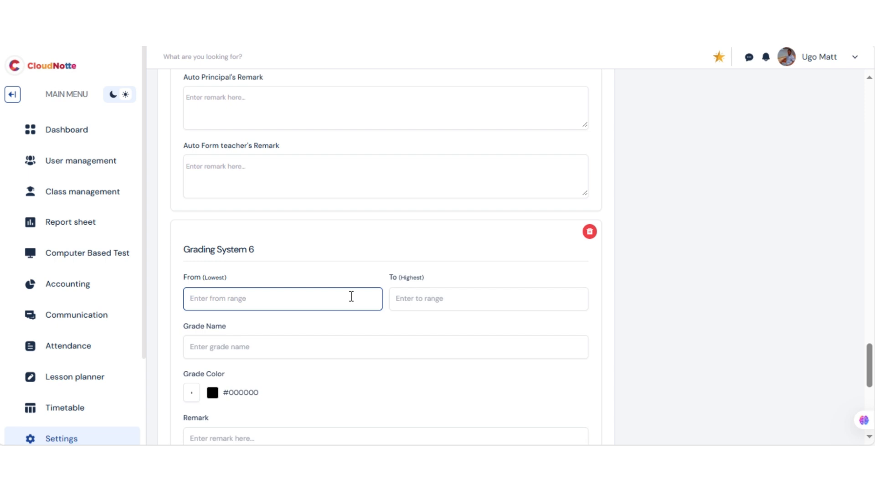
text(1)
key(BackSpace)
text(81)
key(Tab)
text(1)
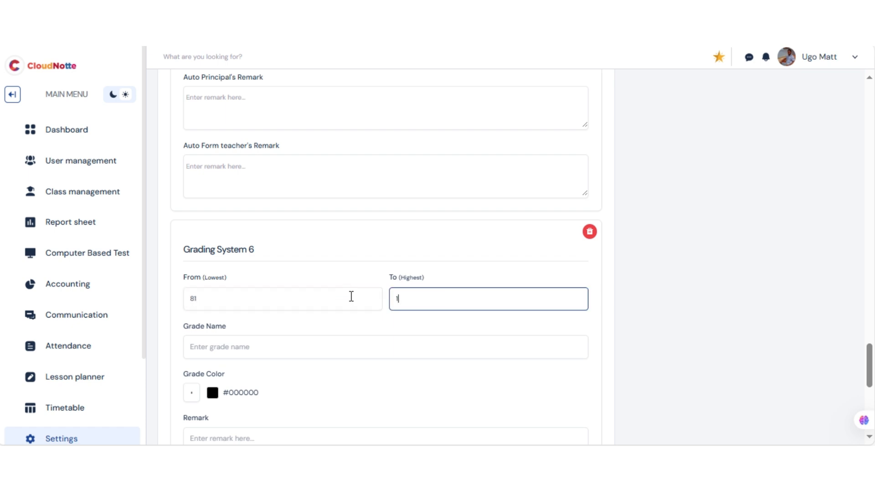
key(BackSpace)
text(95)
- Give the 81 to 95 range the grade name A and the remark "Excellent"
click(270, 351)
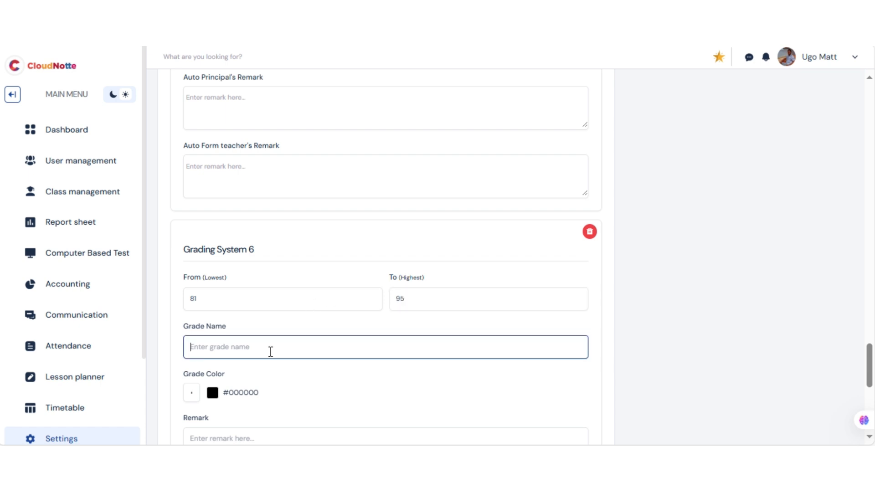
text(A)
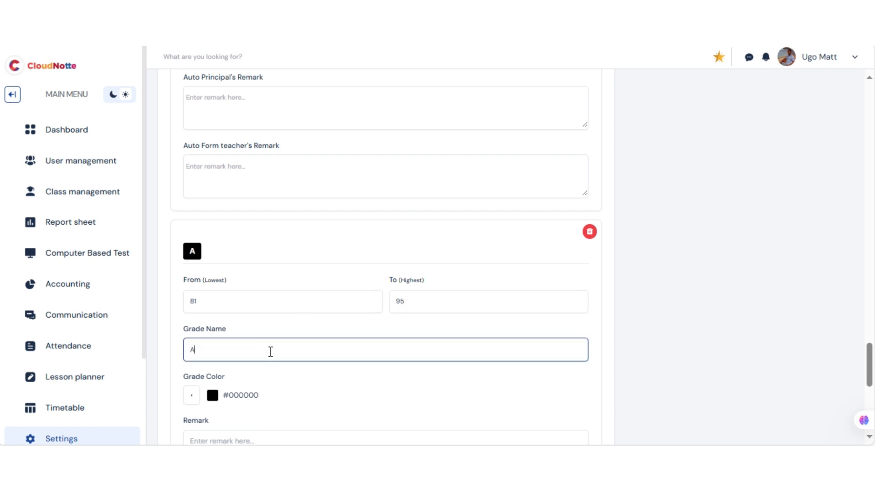
click(239, 441)
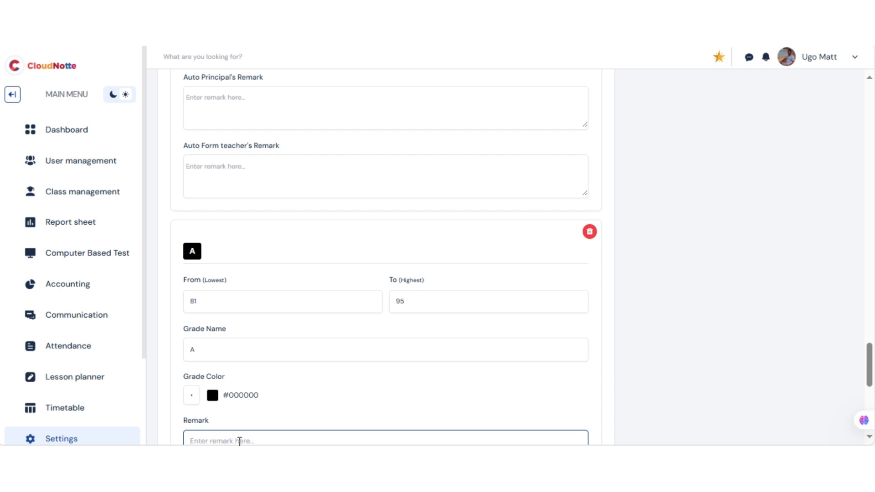
text(Excellent)
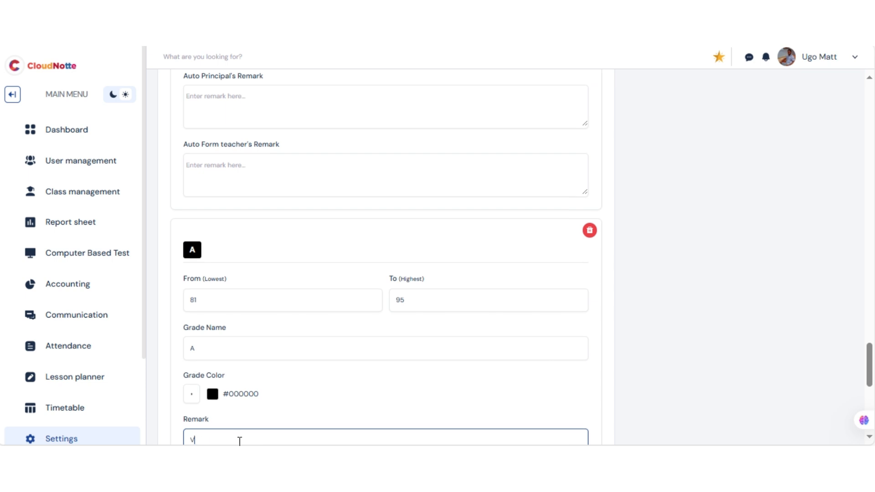
- Review the whole JSS1-B first-term set from its class and assessments to the last grade, and create the grading systems
scroll(593, 326, down, 8)
drag(869, 401, 873, 97)
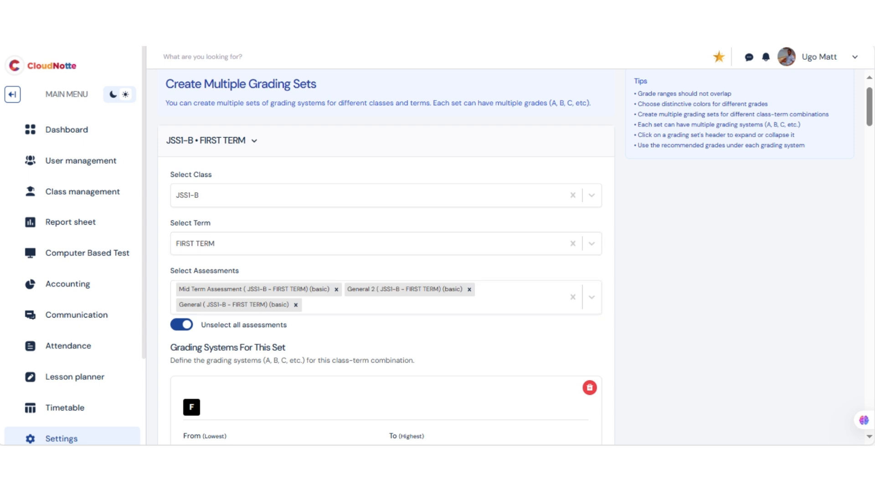
drag(871, 97, 871, 122)
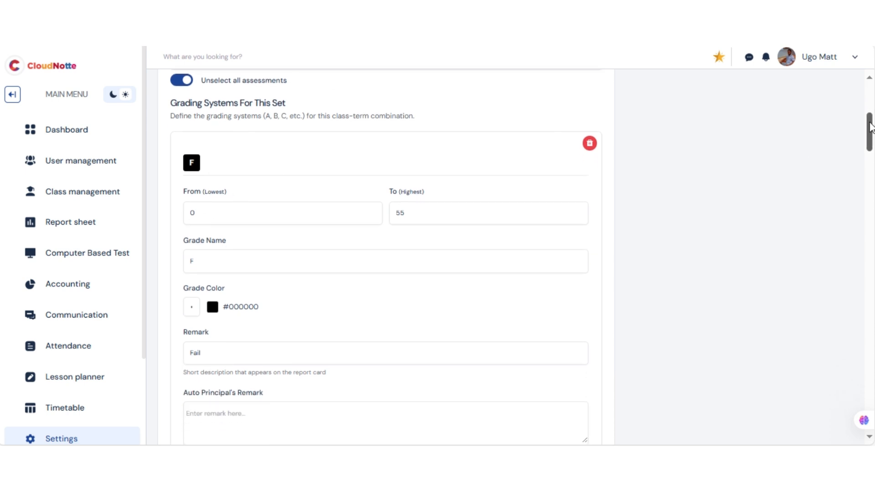
drag(869, 132, 865, 413)
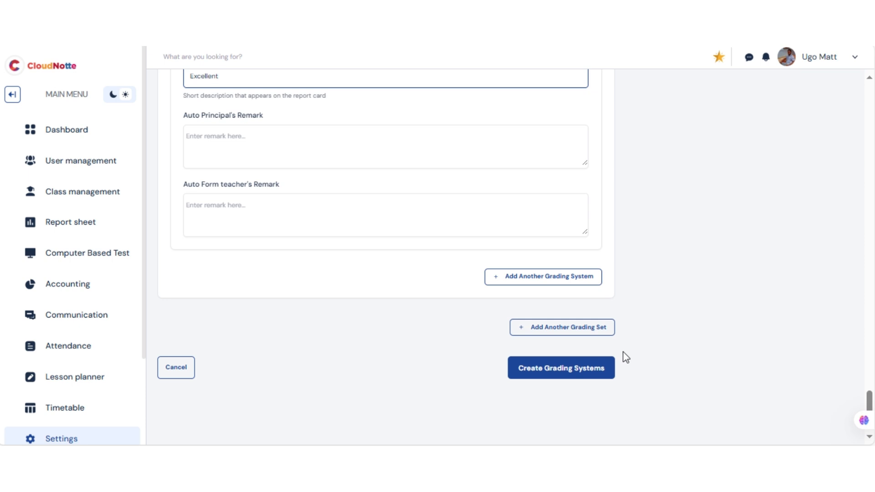
click(562, 372)
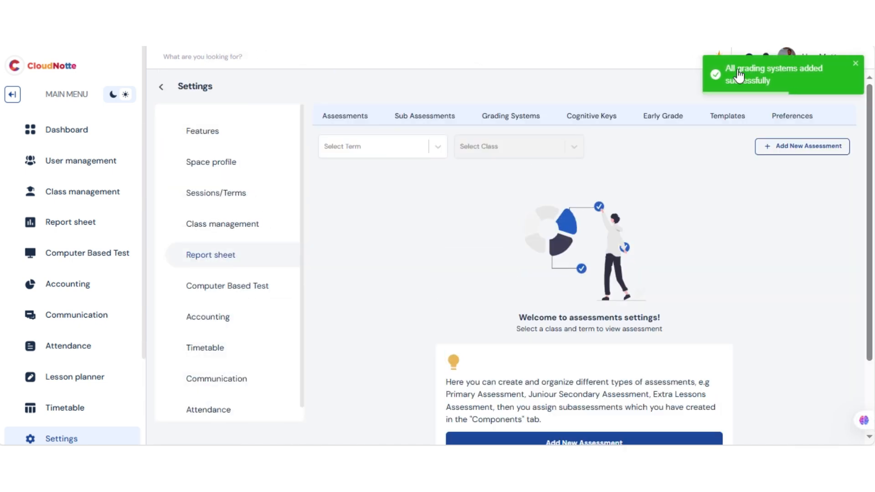
- Display the grading systems saved for FIRST TERM, class JSS1-B and its Mid Term Assessment, and look through the list of grades
click(345, 147)
click(504, 121)
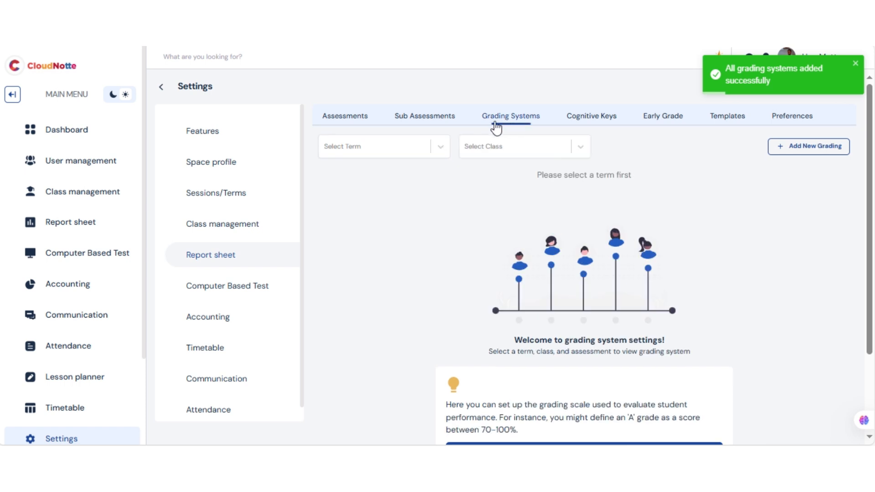
click(369, 146)
click(350, 174)
click(491, 150)
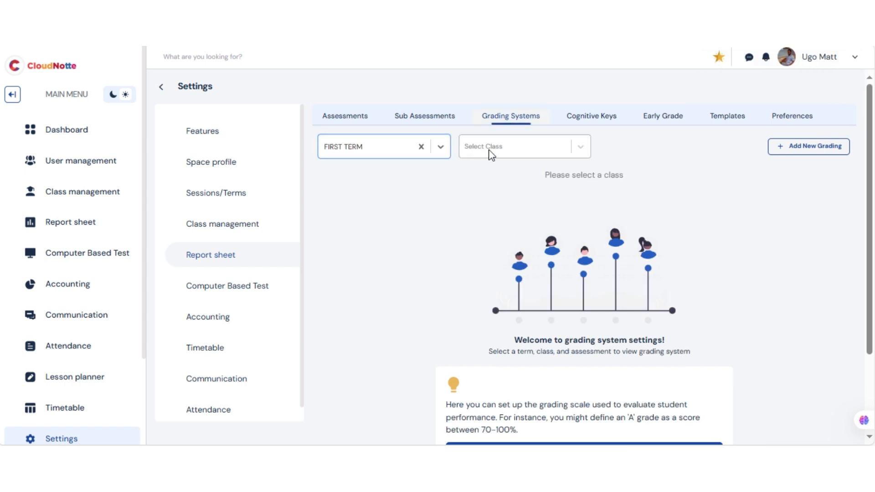
click(487, 173)
click(655, 145)
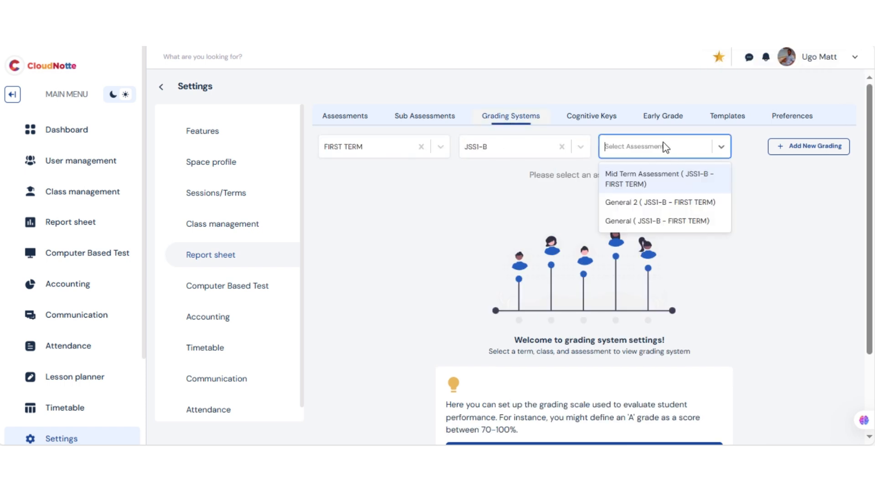
click(656, 178)
scroll(652, 181, down, 3)
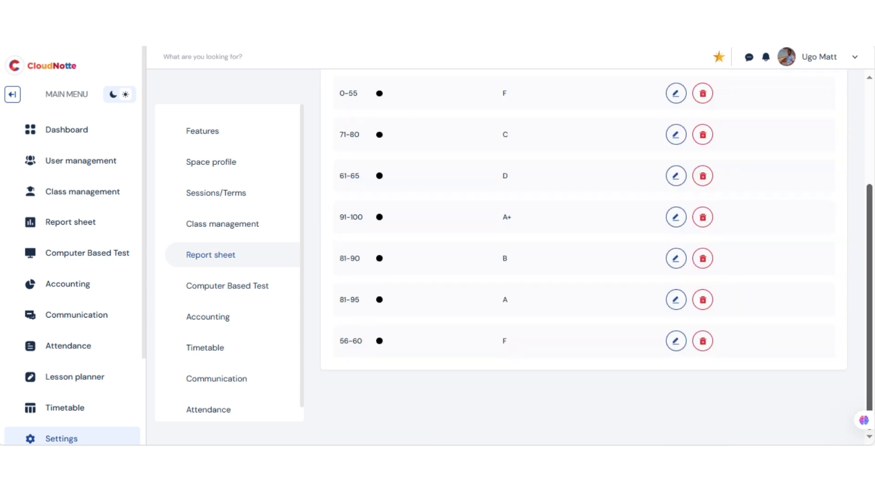
scroll(583, 237, up, 1)
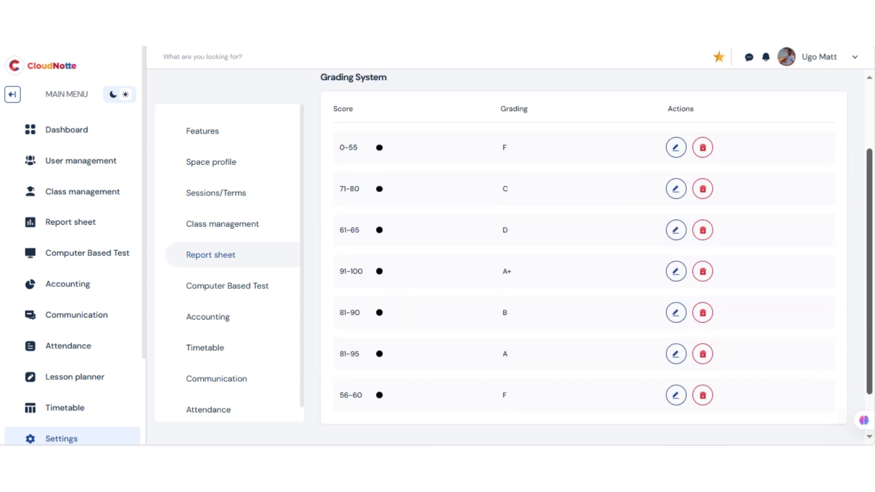
scroll(583, 237, down, 1)
scroll(597, 227, down, 1)
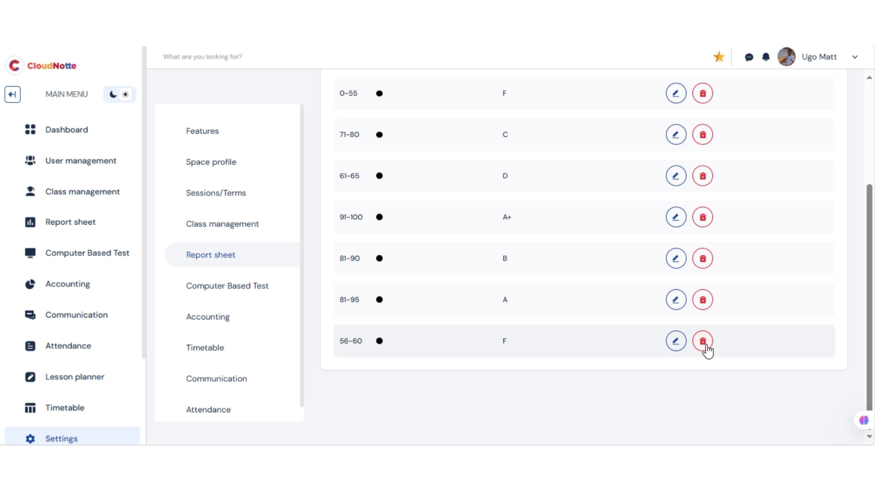
- Edit the 56-60 grading system, set its lowest score to 44, and update the grading
click(676, 347)
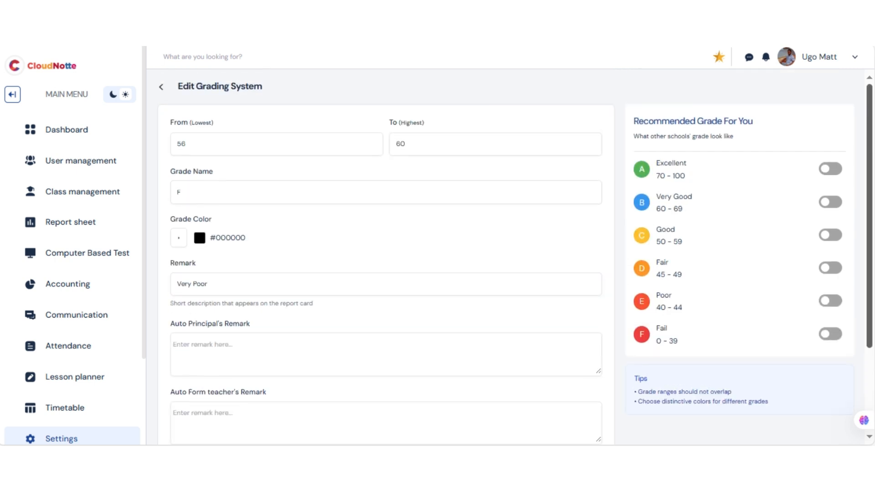
scroll(507, 180, down, 1)
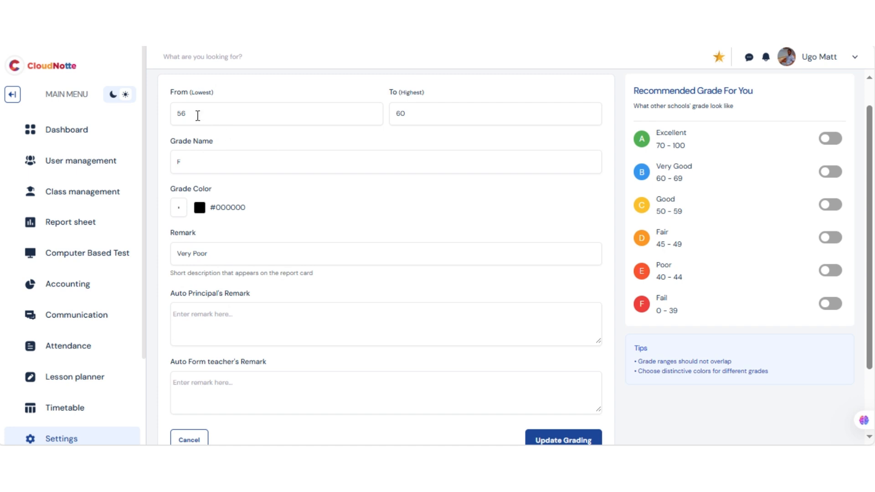
drag(198, 115, 144, 117)
text(44)
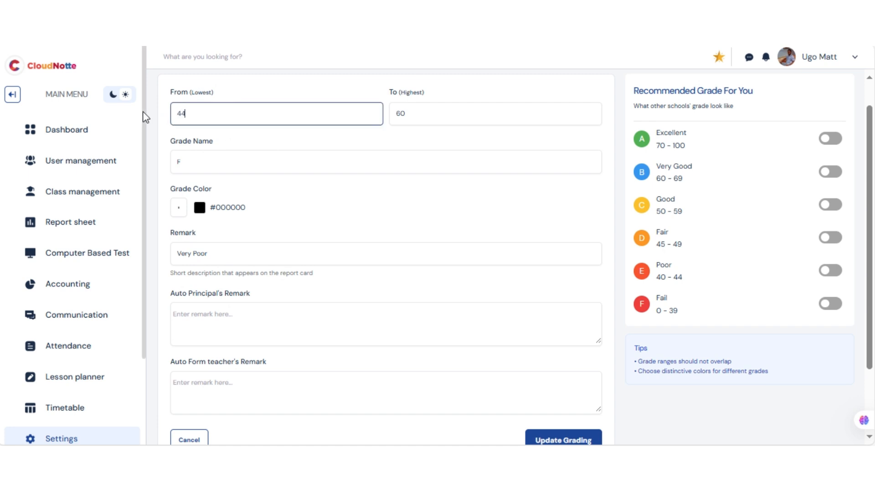
click(487, 118)
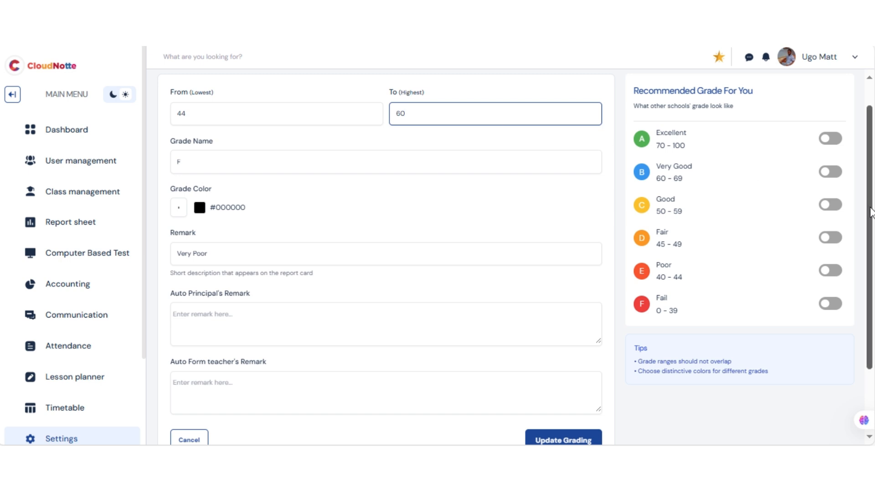
drag(870, 207, 871, 262)
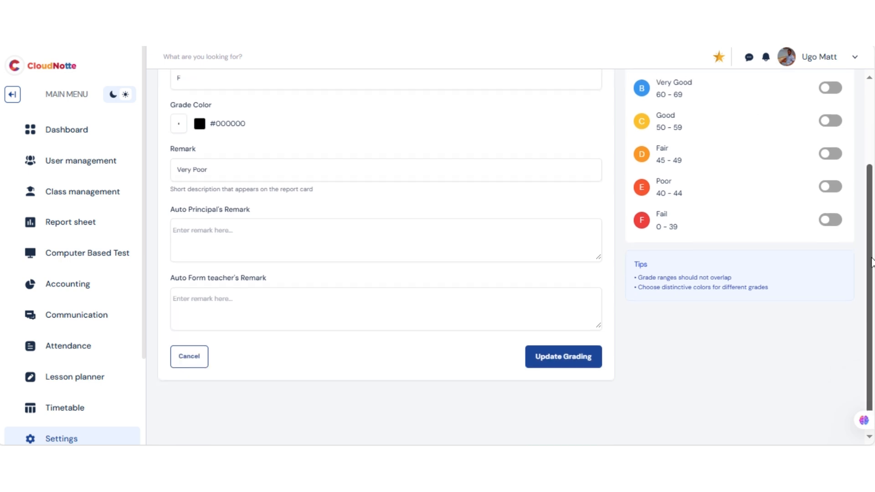
click(540, 357)
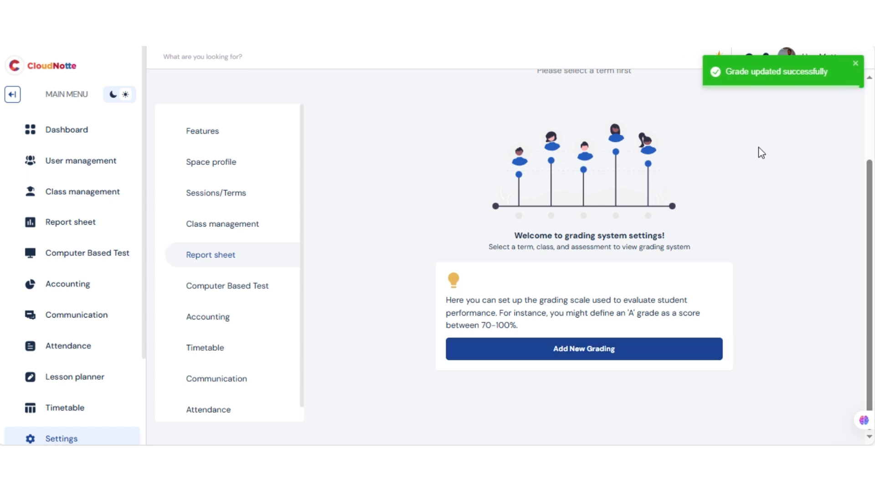
- Reload the grading list for FIRST TERM, JSS1-B and the Mid Term Assessment to check the grades after the update
scroll(872, 153, up, 2)
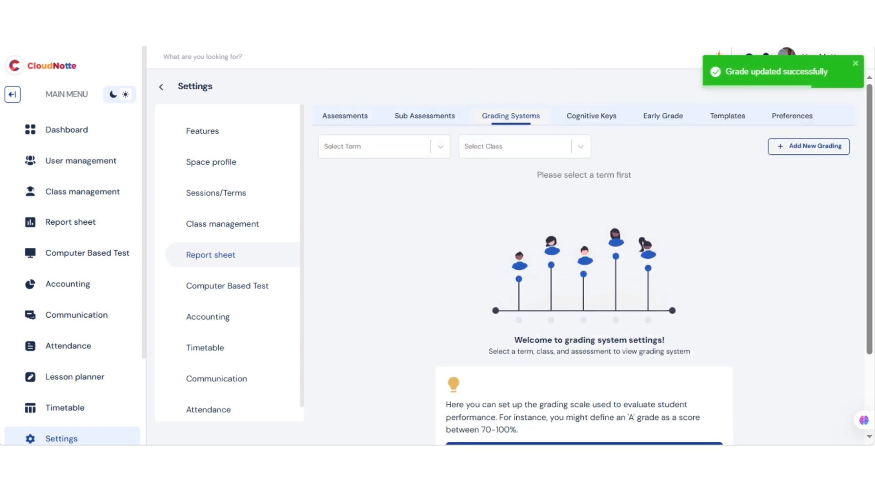
click(377, 147)
click(373, 172)
click(527, 151)
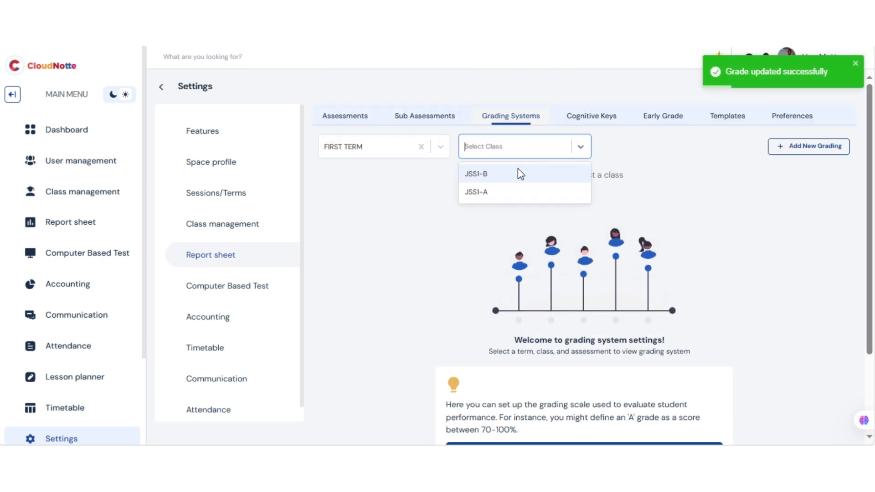
click(518, 171)
click(711, 151)
click(604, 183)
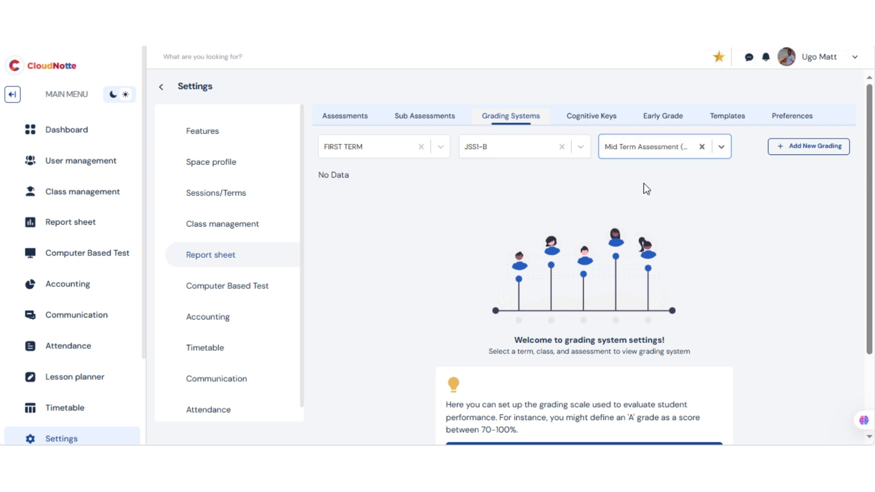
scroll(866, 296, down, 3)
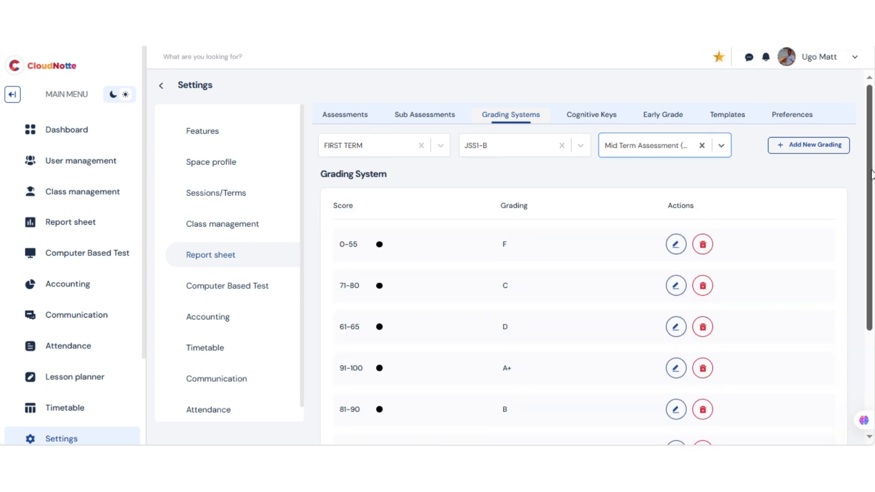
scroll(867, 304, up, 3)
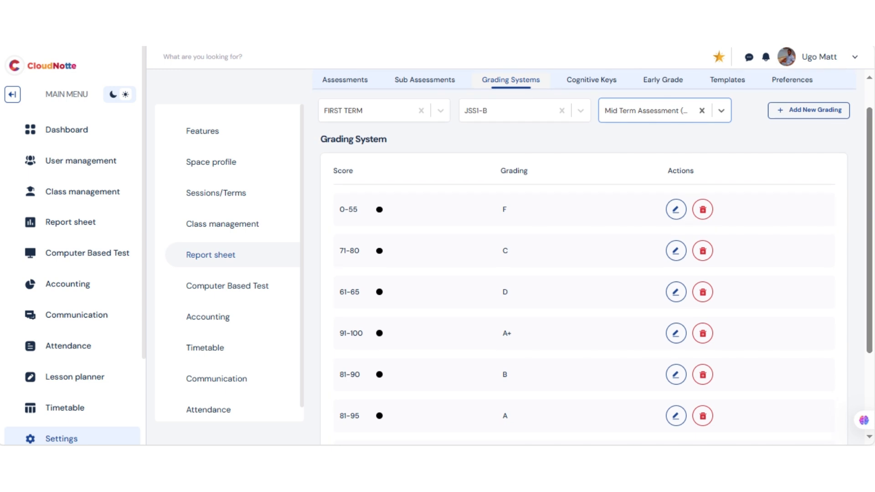